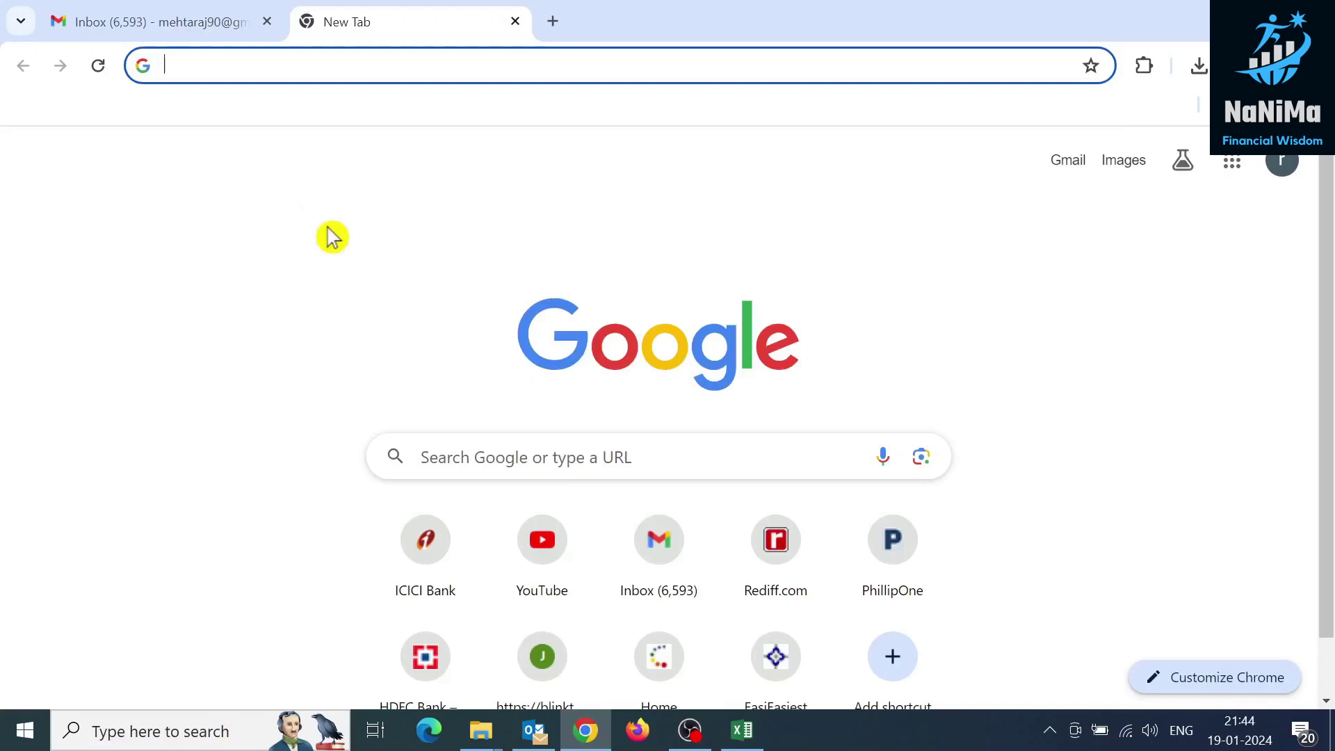
{"action": "type", "text": "cdsl"}
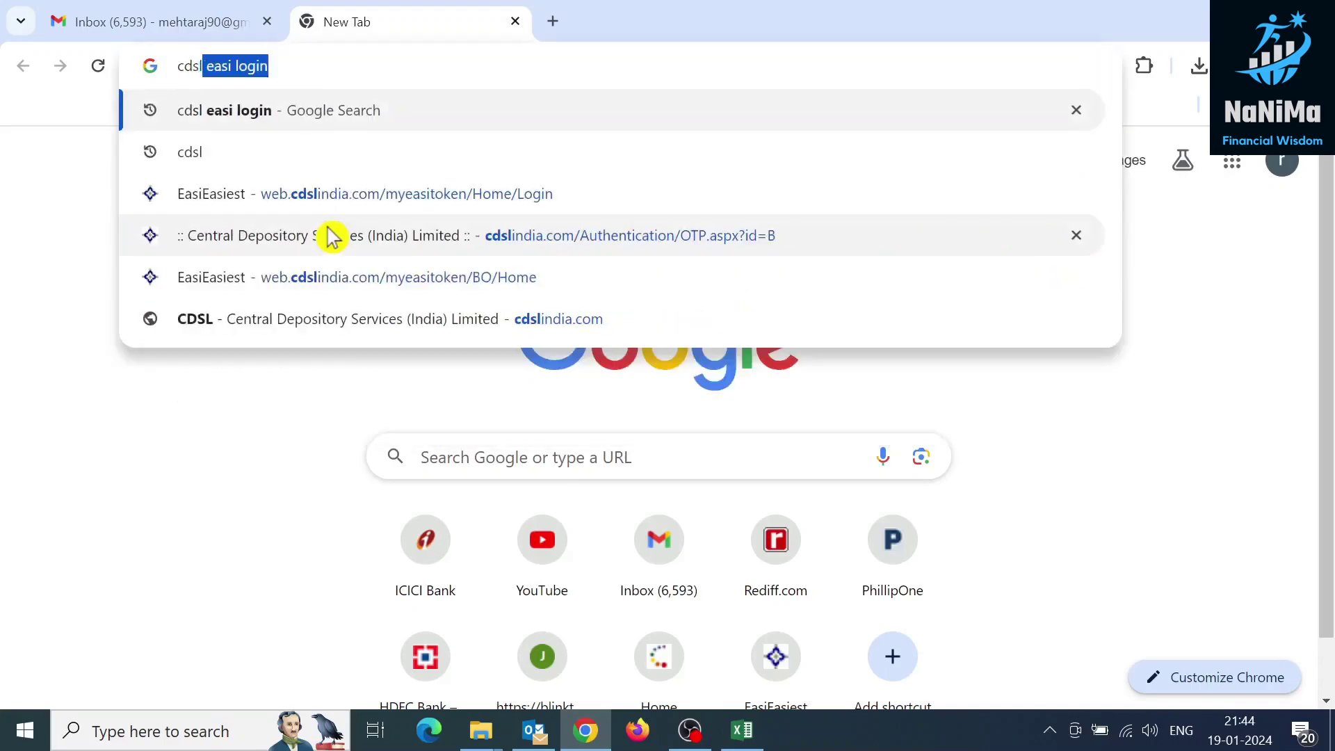
{"action": "type", "text": " easi"}
Search 'cdsl easi login', then sign in with the username and password on the CDSL Easiest page
{"action": "key", "text": "Return"}
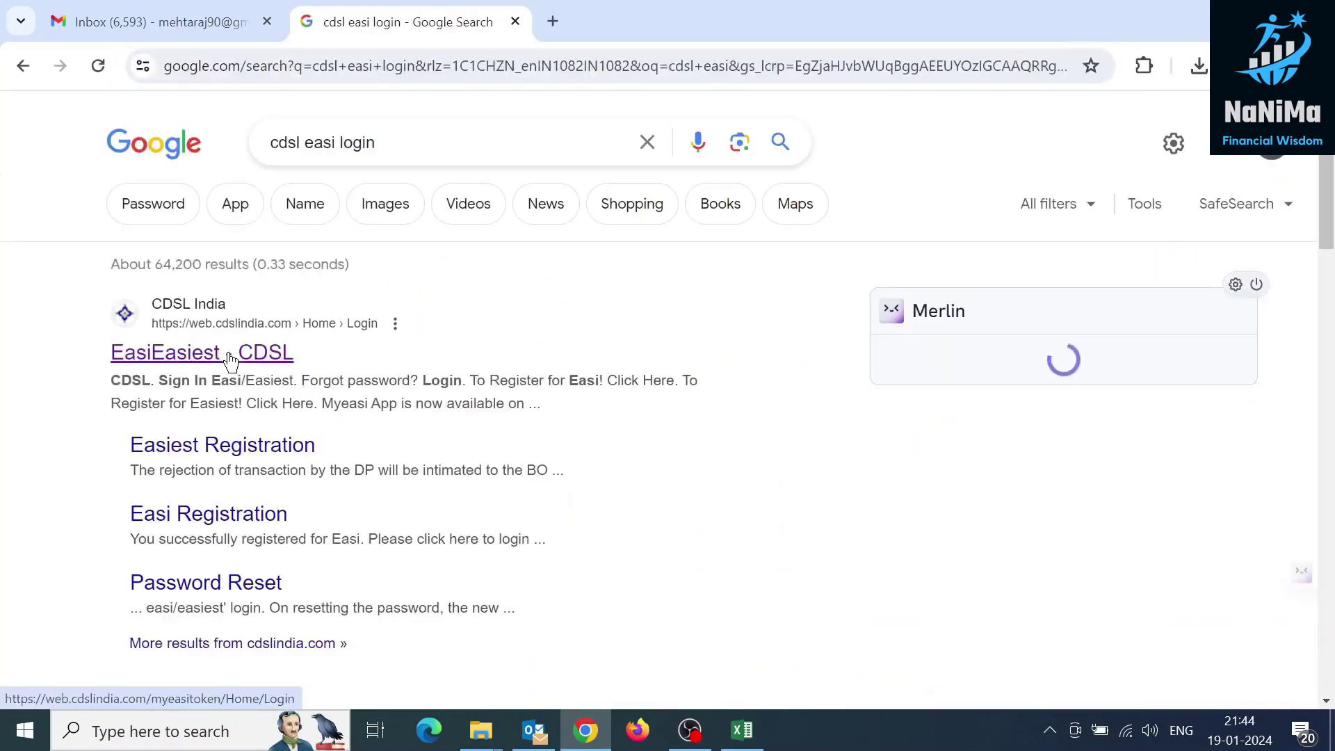
{"action": "left_click", "coordinate": [480, 372]}
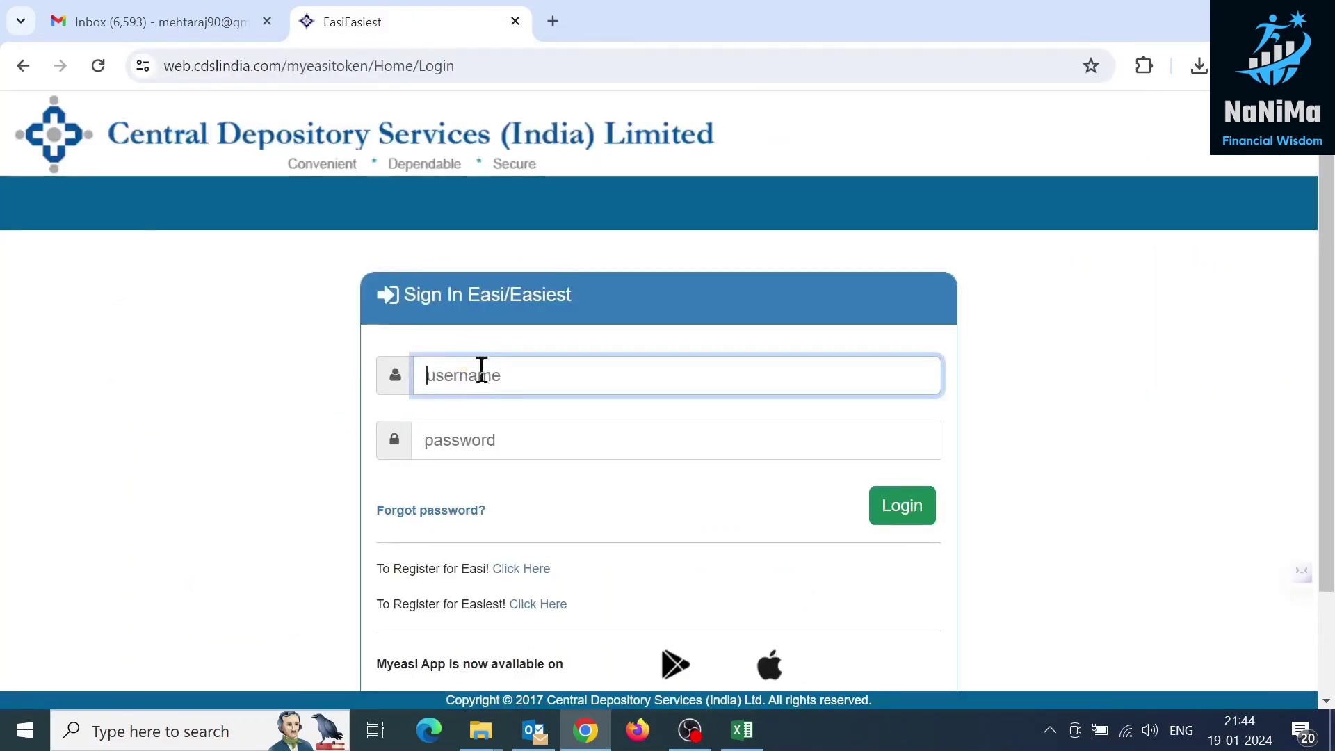
{"action": "type", "text": "a"}
{"action": "left_click", "coordinate": [504, 441]}
{"action": "type", "text": "*********"}
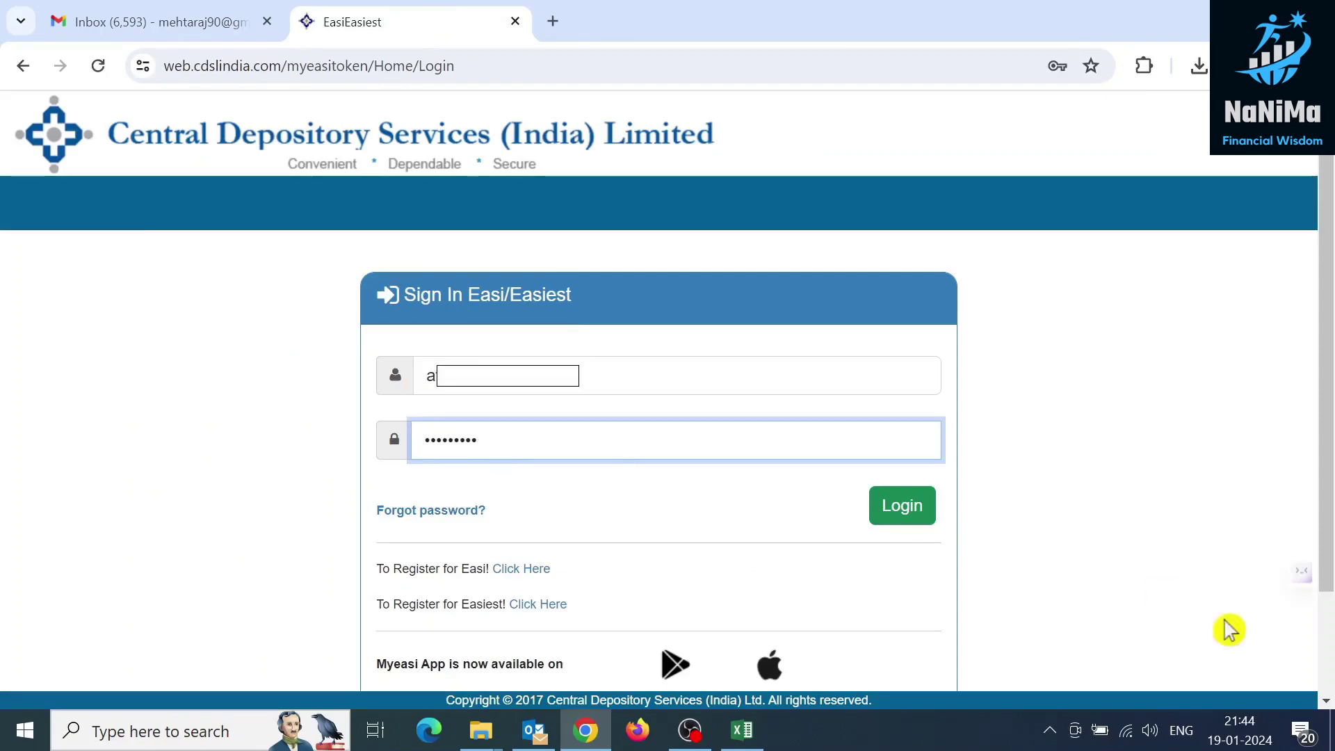
{"action": "left_click", "coordinate": [902, 506]}
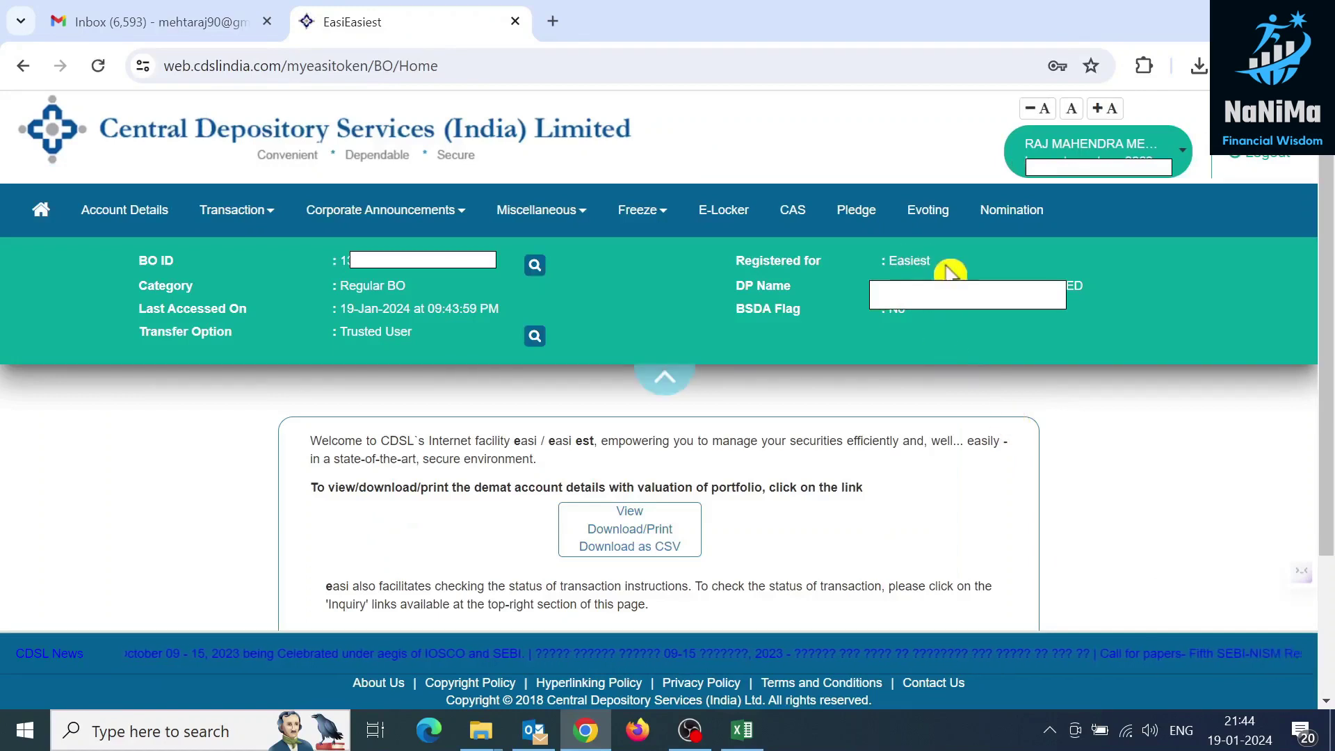
{"action": "left_click_drag", "start_coordinate": [945, 270], "coordinate": [887, 261]}
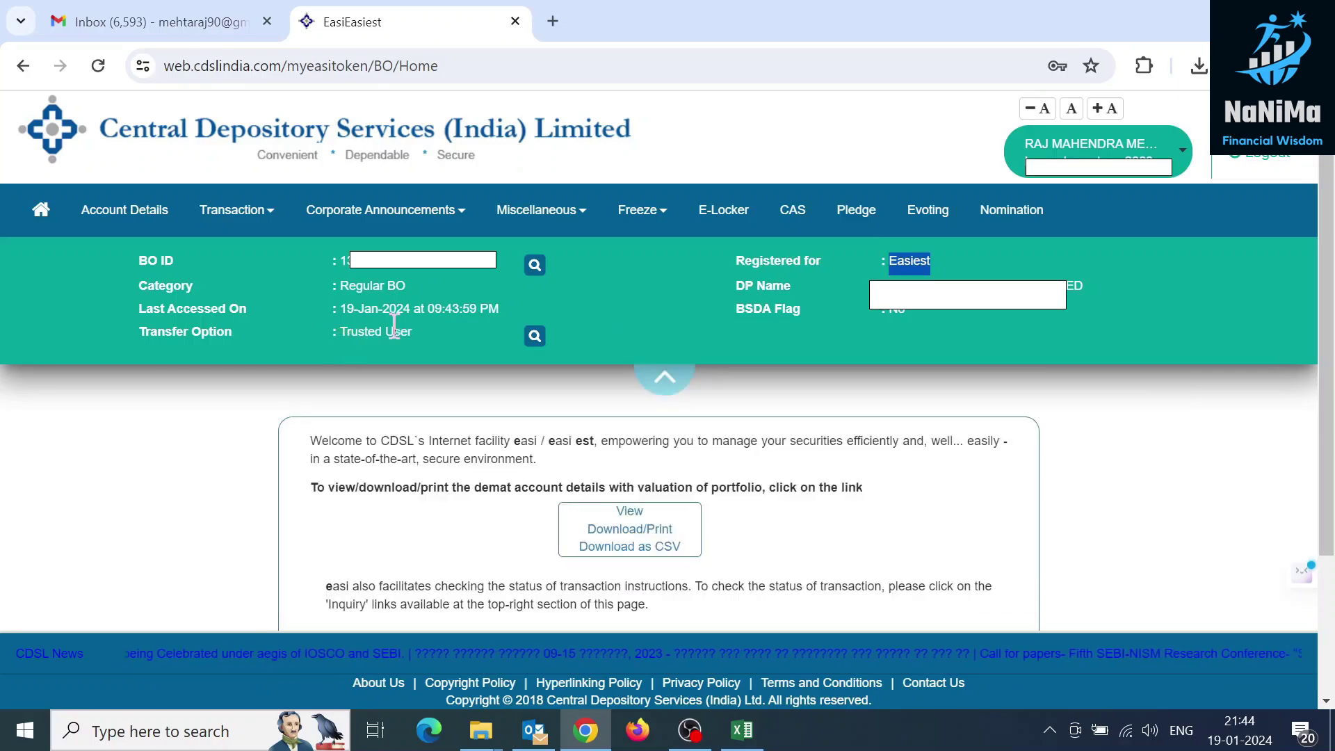
{"action": "left_click_drag", "start_coordinate": [409, 332], "coordinate": [345, 334]}
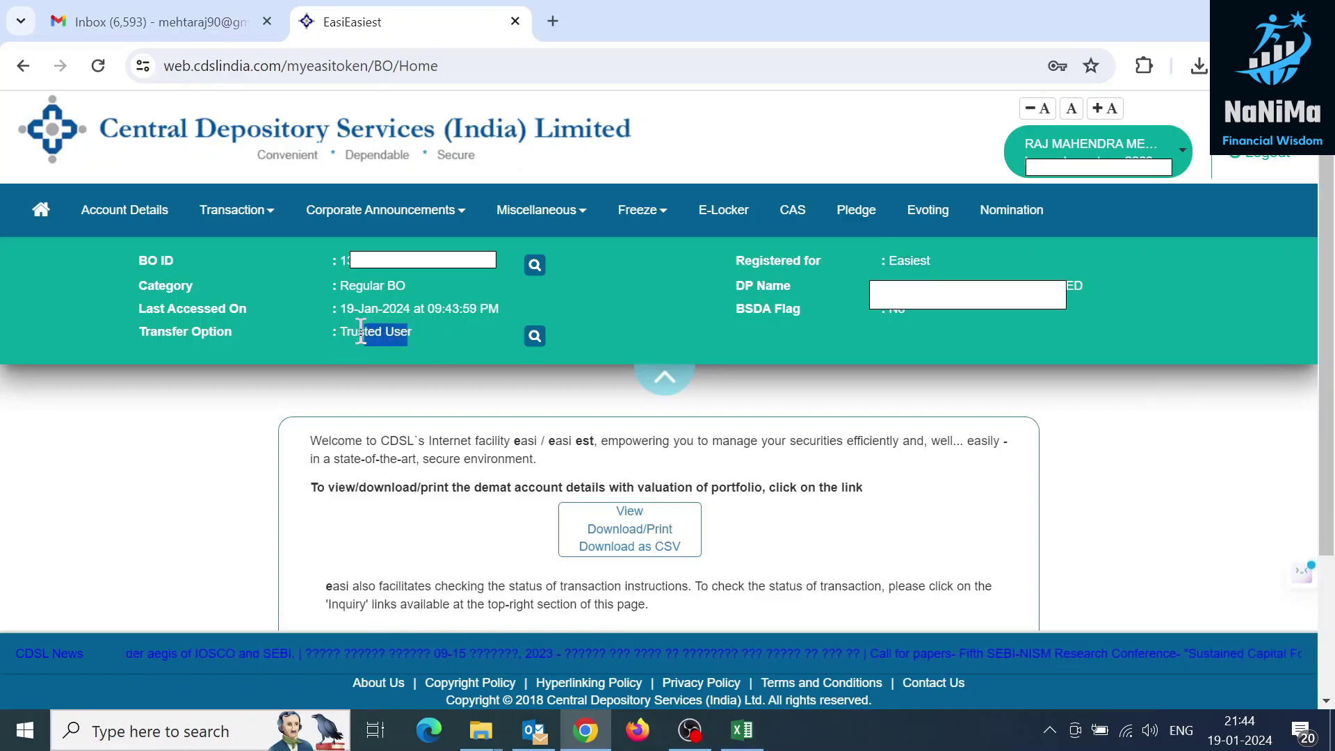
Go to Transaction > Setup, dismiss the OTP notice and begin a Bulk Setup transaction
{"action": "left_click", "coordinate": [217, 409]}
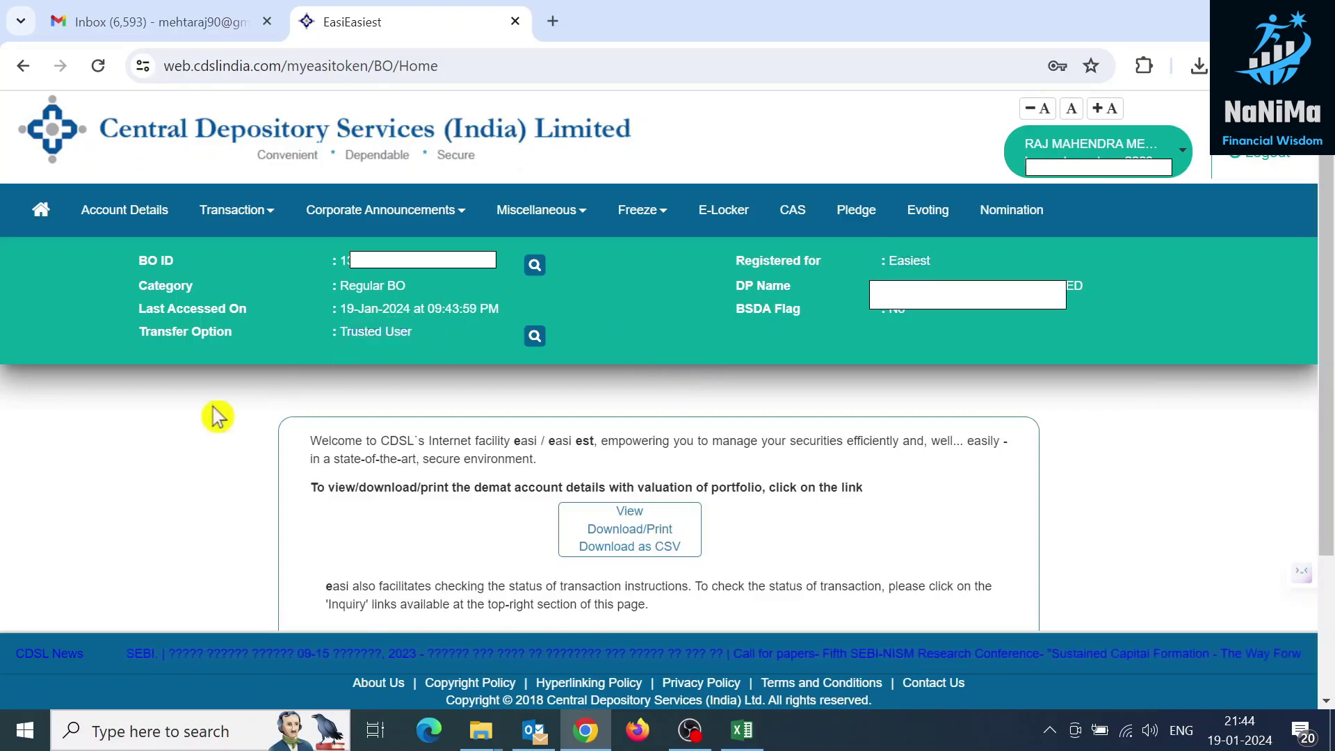
{"action": "left_click", "coordinate": [248, 214]}
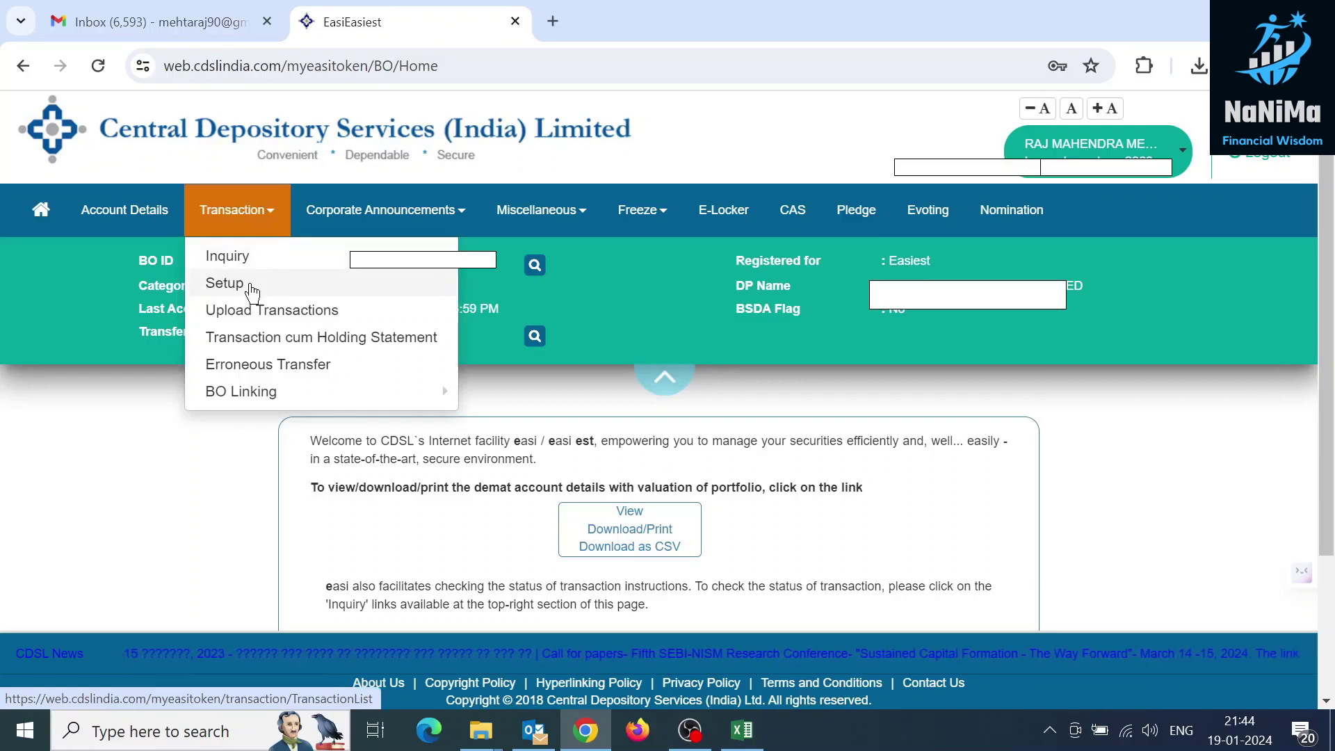
{"action": "left_click", "coordinate": [250, 290]}
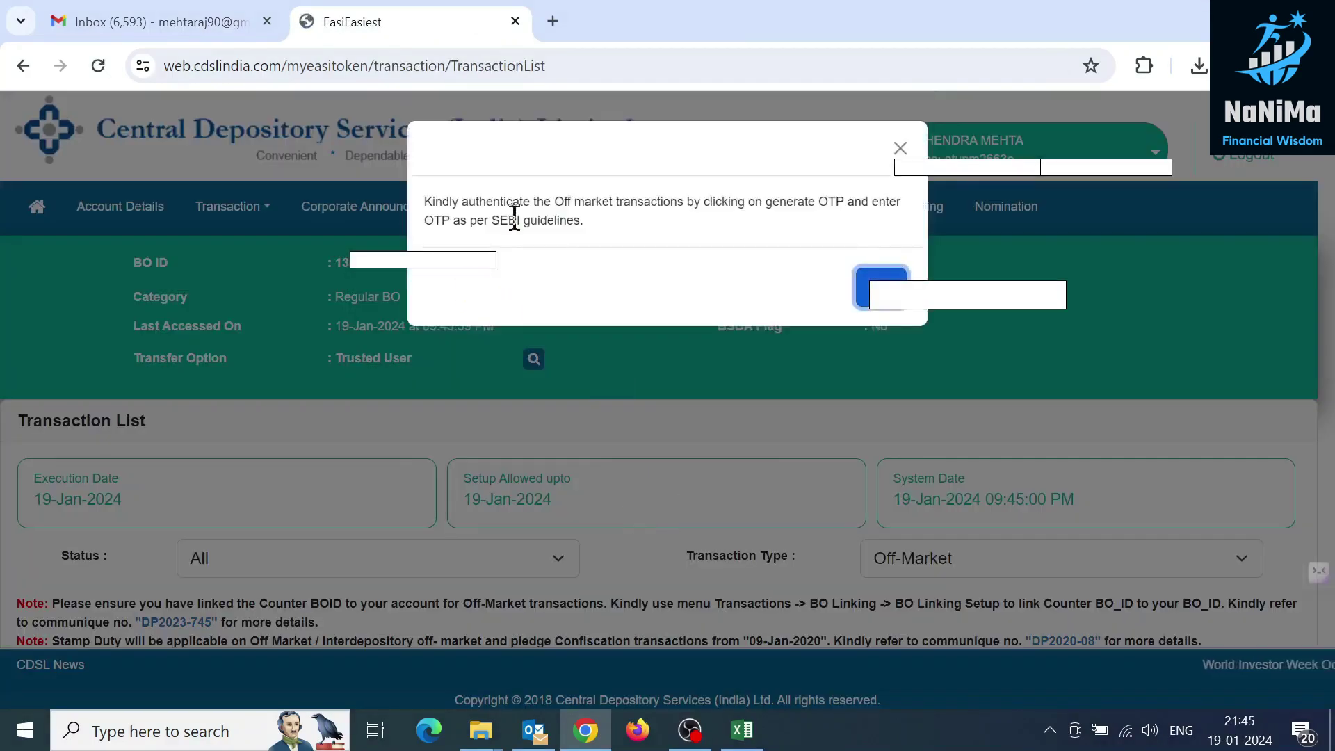
{"action": "left_click", "coordinate": [879, 286]}
{"action": "scroll", "coordinate": [704, 340], "scroll_direction": "down", "scroll_amount": 3}
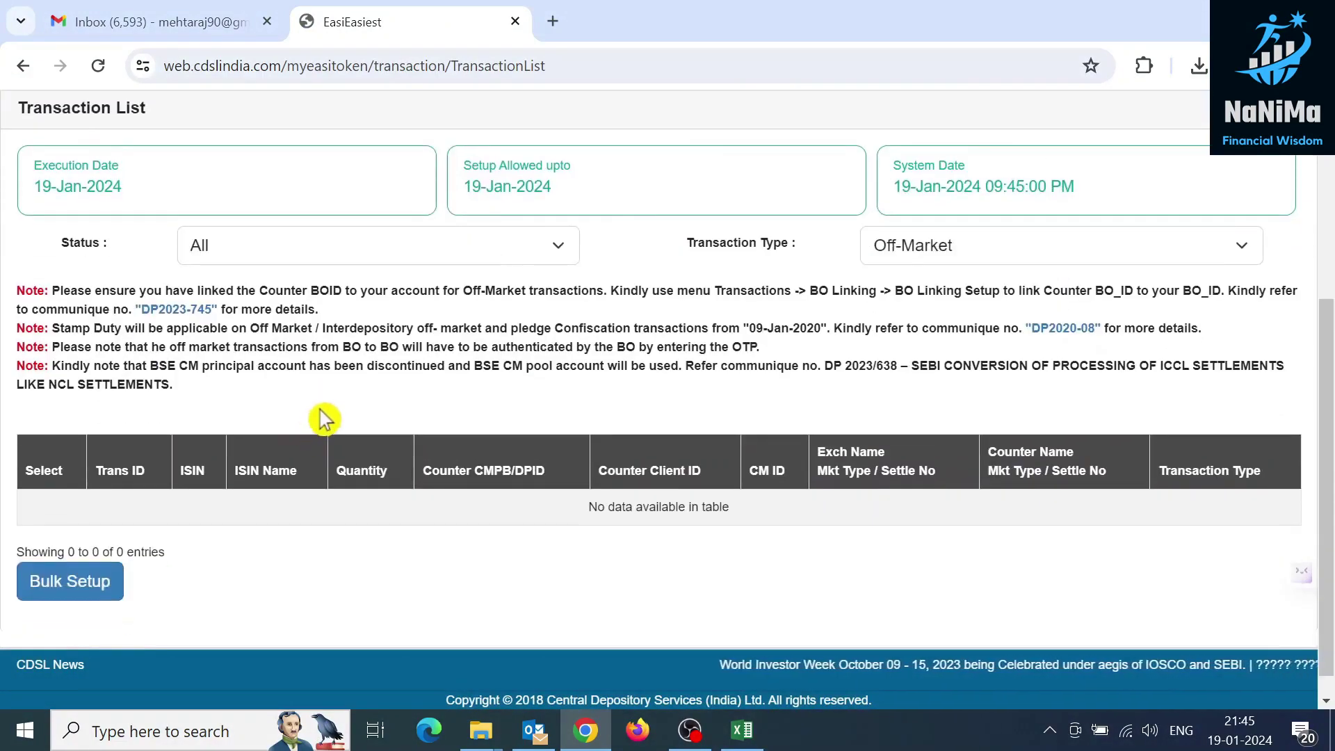
{"action": "left_click", "coordinate": [92, 587]}
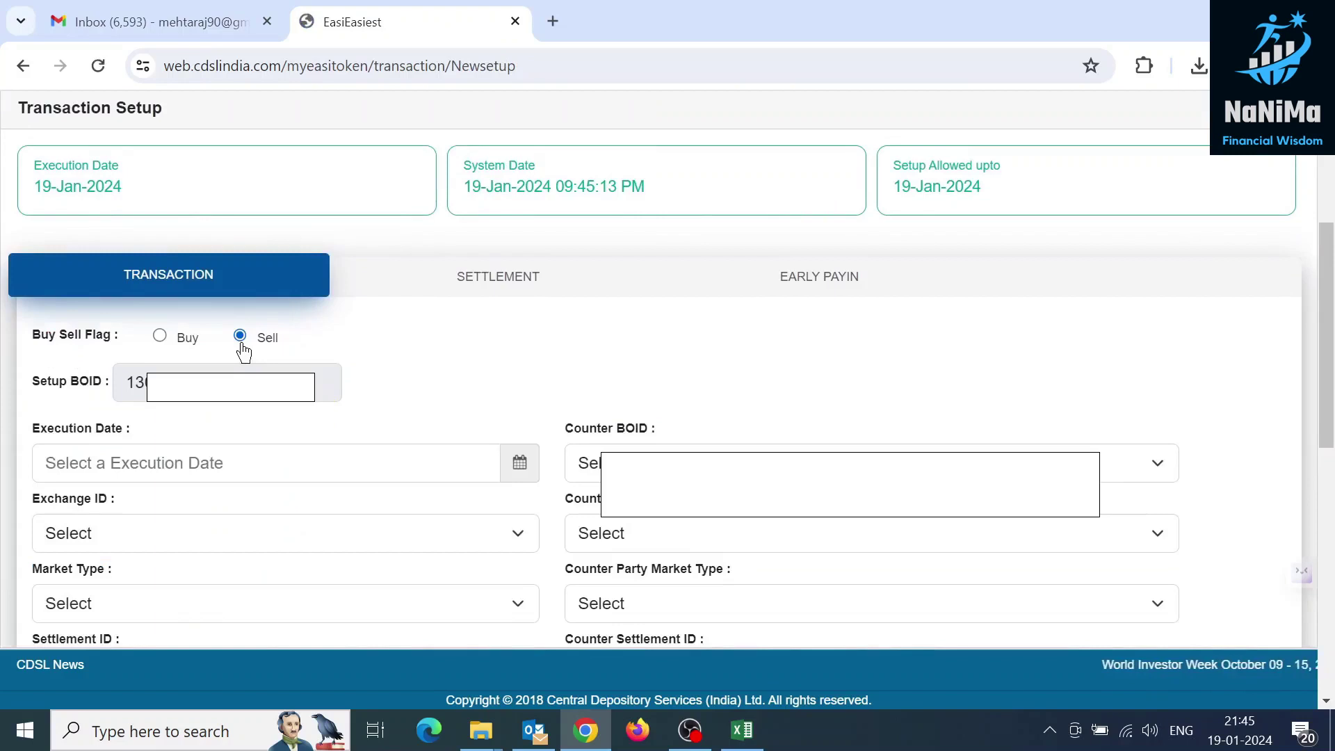
Mark the transaction as Sell with the linked counter BOID account
{"action": "left_click", "coordinate": [240, 336]}
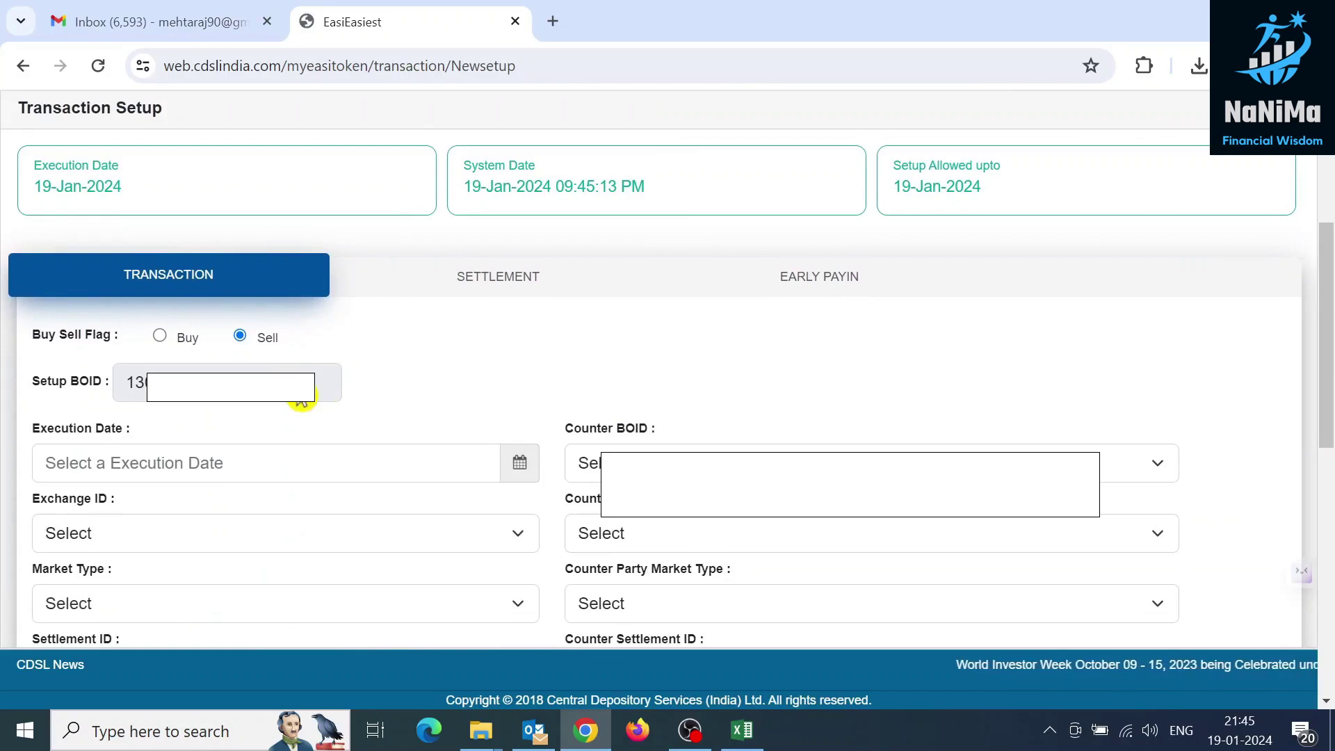
{"action": "left_click", "coordinate": [817, 449]}
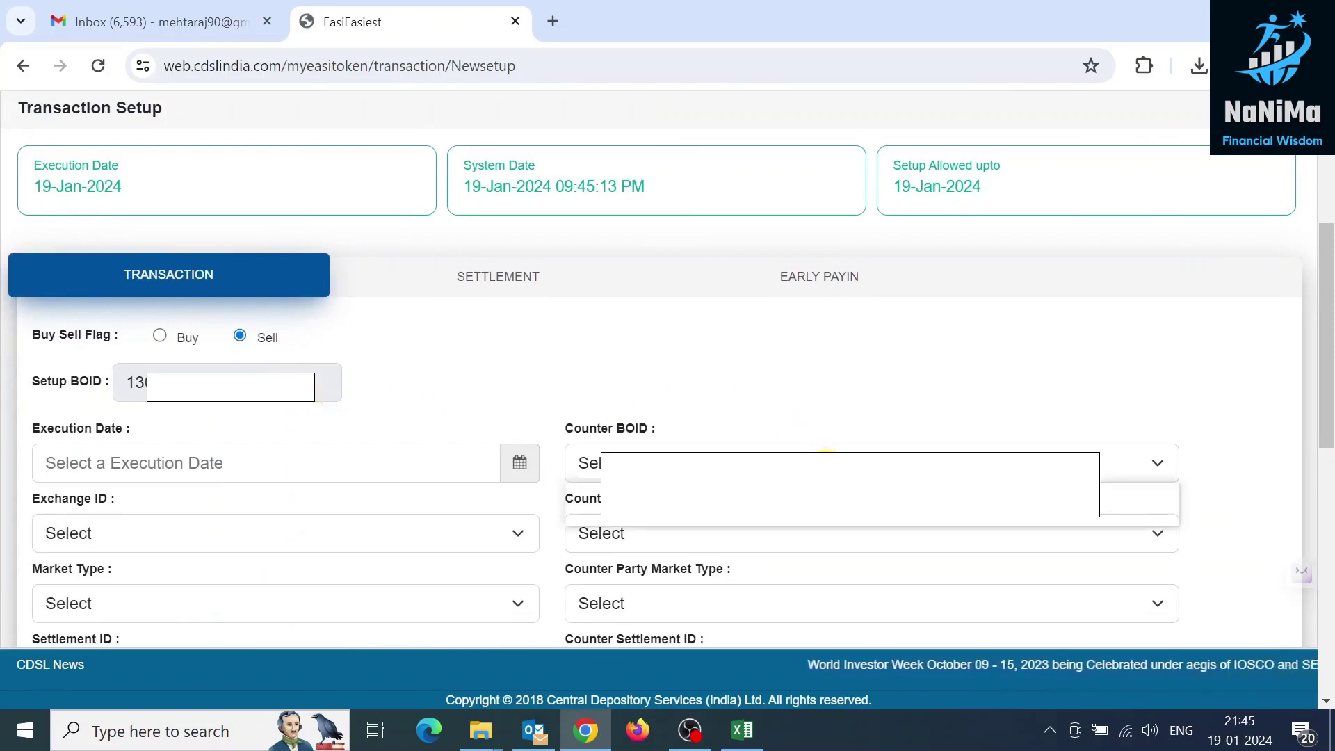
{"action": "left_click", "coordinate": [811, 513]}
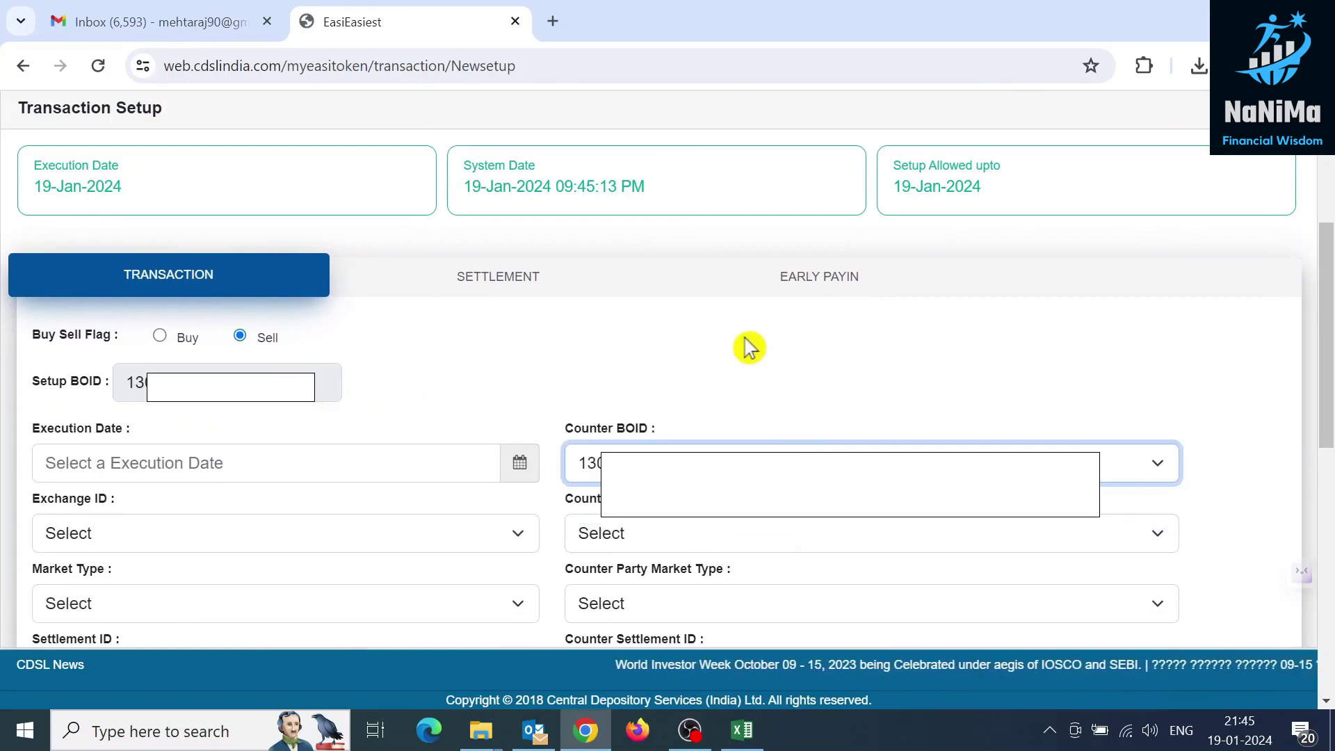
{"action": "scroll", "coordinate": [749, 348], "scroll_direction": "down", "scroll_amount": 1}
Set the execution date to 19-Jan-2024 and the entity identifier to NA
{"action": "left_click", "coordinate": [519, 357]}
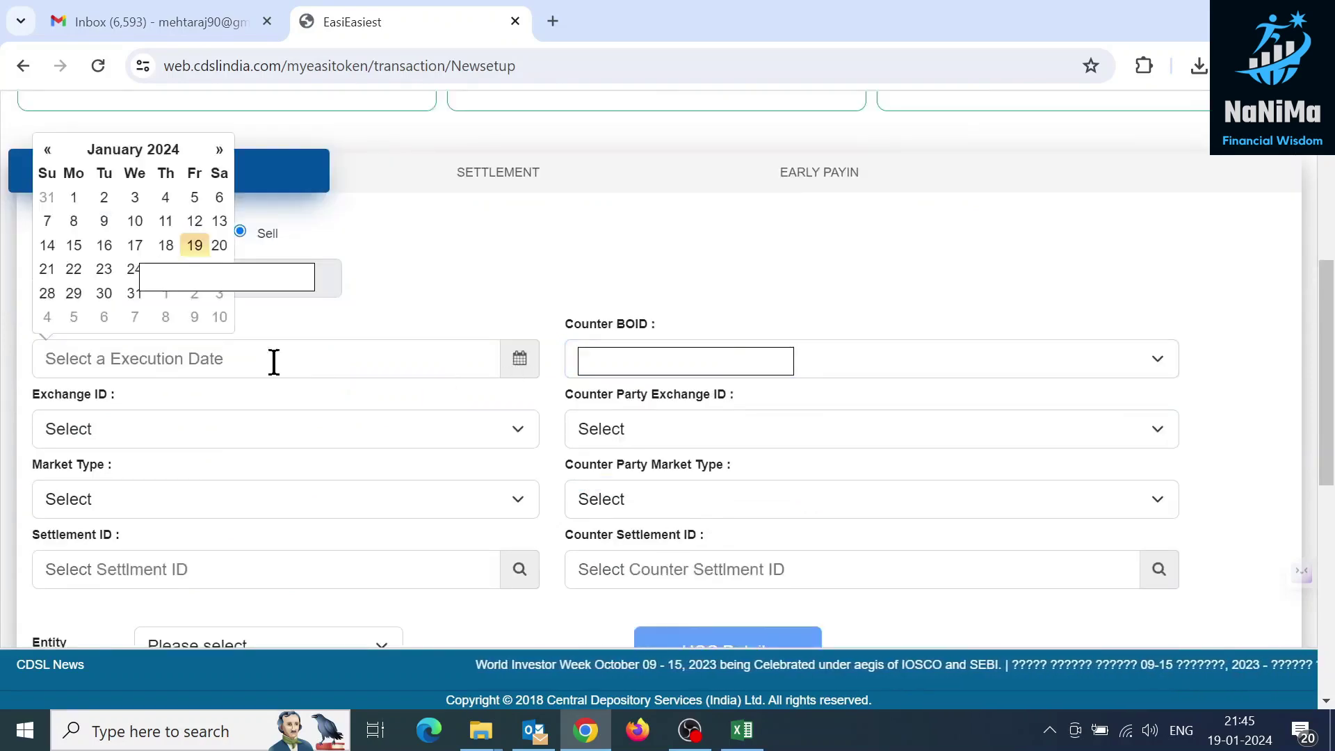
{"action": "left_click", "coordinate": [194, 246]}
{"action": "scroll", "coordinate": [522, 272], "scroll_direction": "down", "scroll_amount": 3}
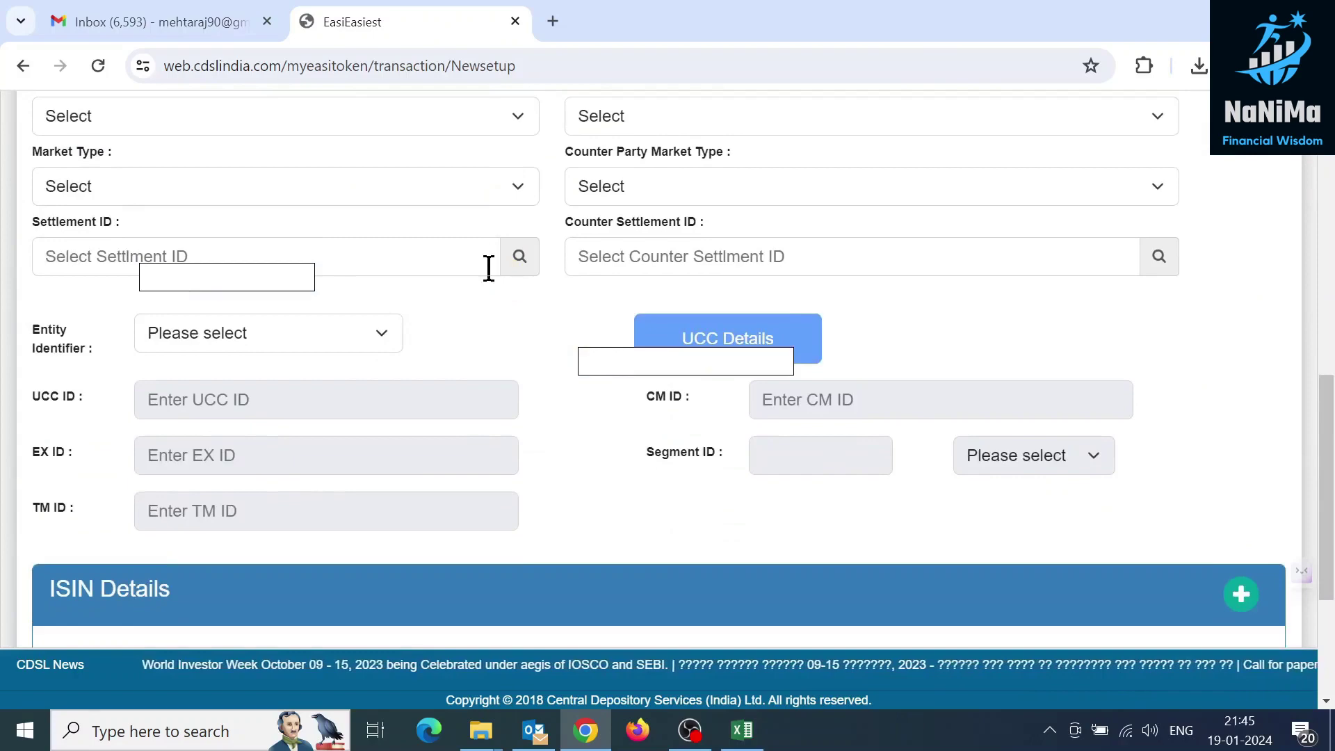
{"action": "left_click", "coordinate": [386, 346]}
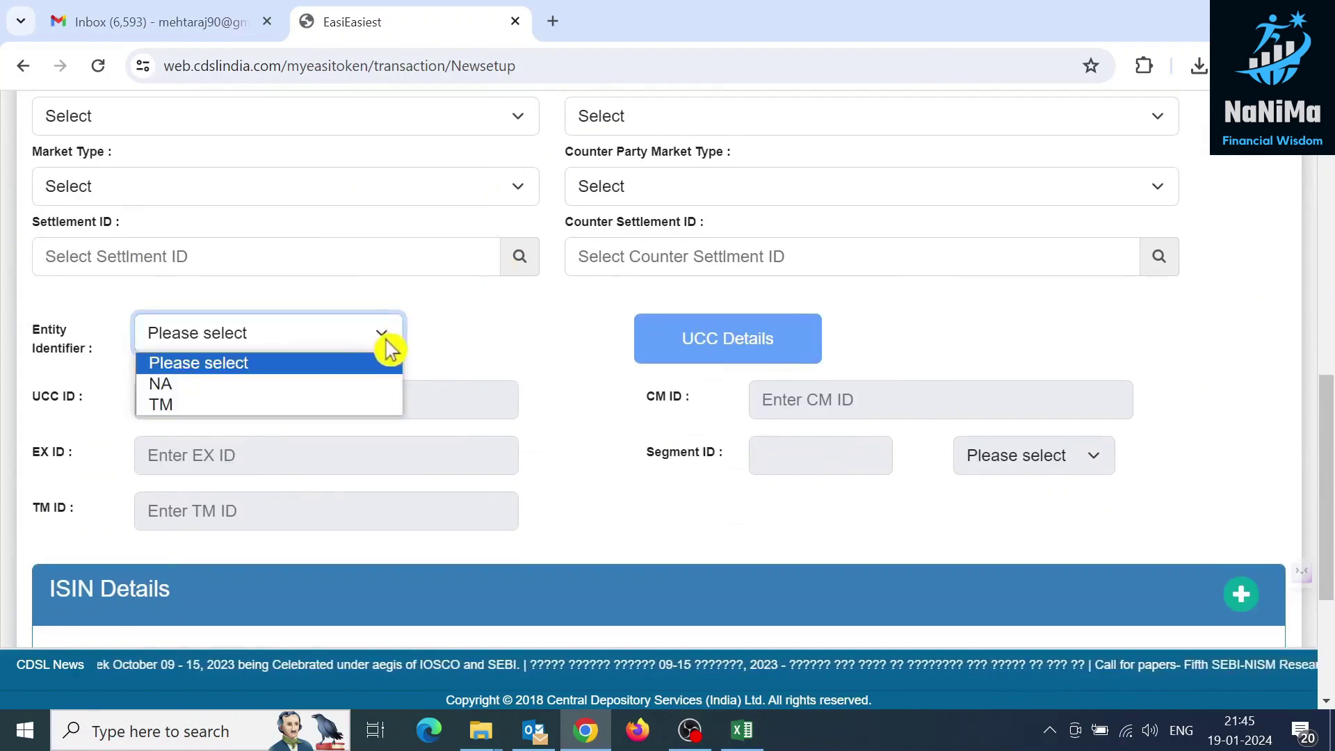
{"action": "left_click", "coordinate": [199, 384]}
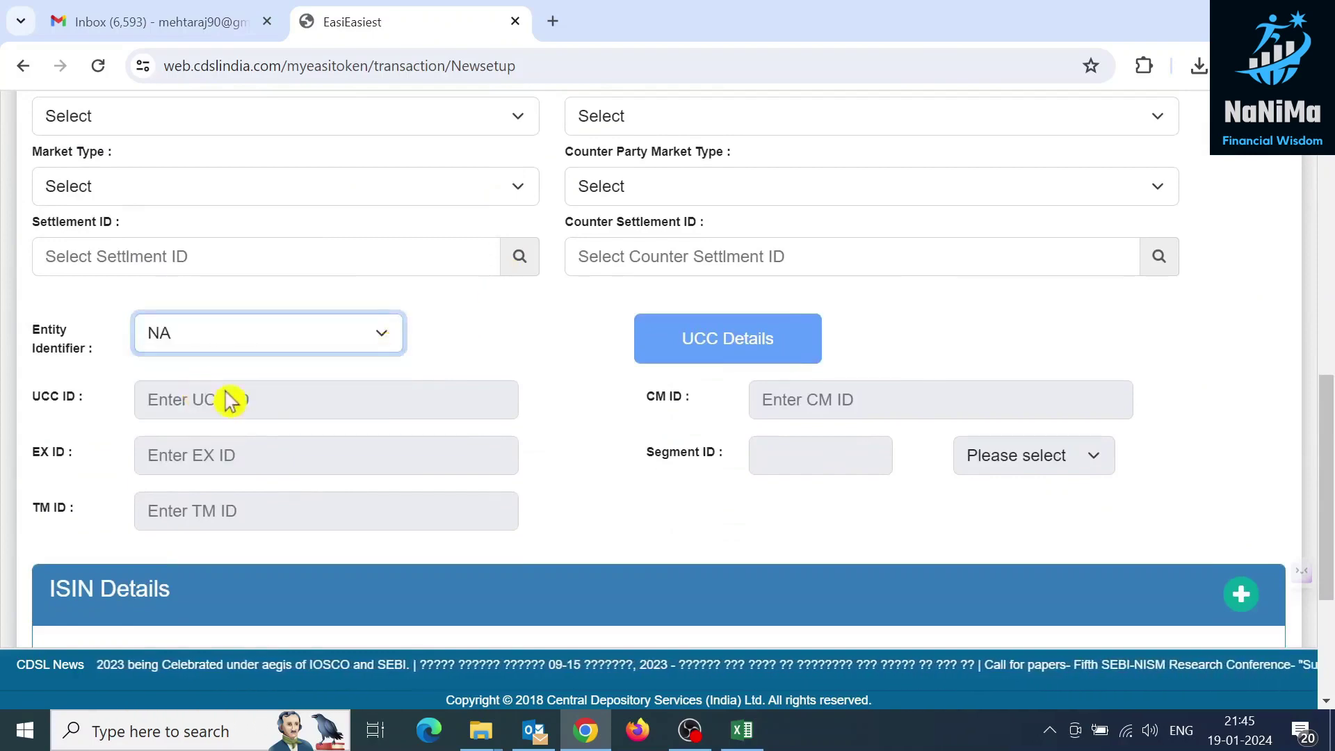
Add an ISIN row and pick AFFLE (INDIA)-EQ2/- from the account's held securities
{"action": "left_click", "coordinate": [578, 409]}
{"action": "scroll", "coordinate": [584, 386], "scroll_direction": "down", "scroll_amount": 1}
{"action": "scroll", "coordinate": [596, 355], "scroll_direction": "down", "scroll_amount": 1}
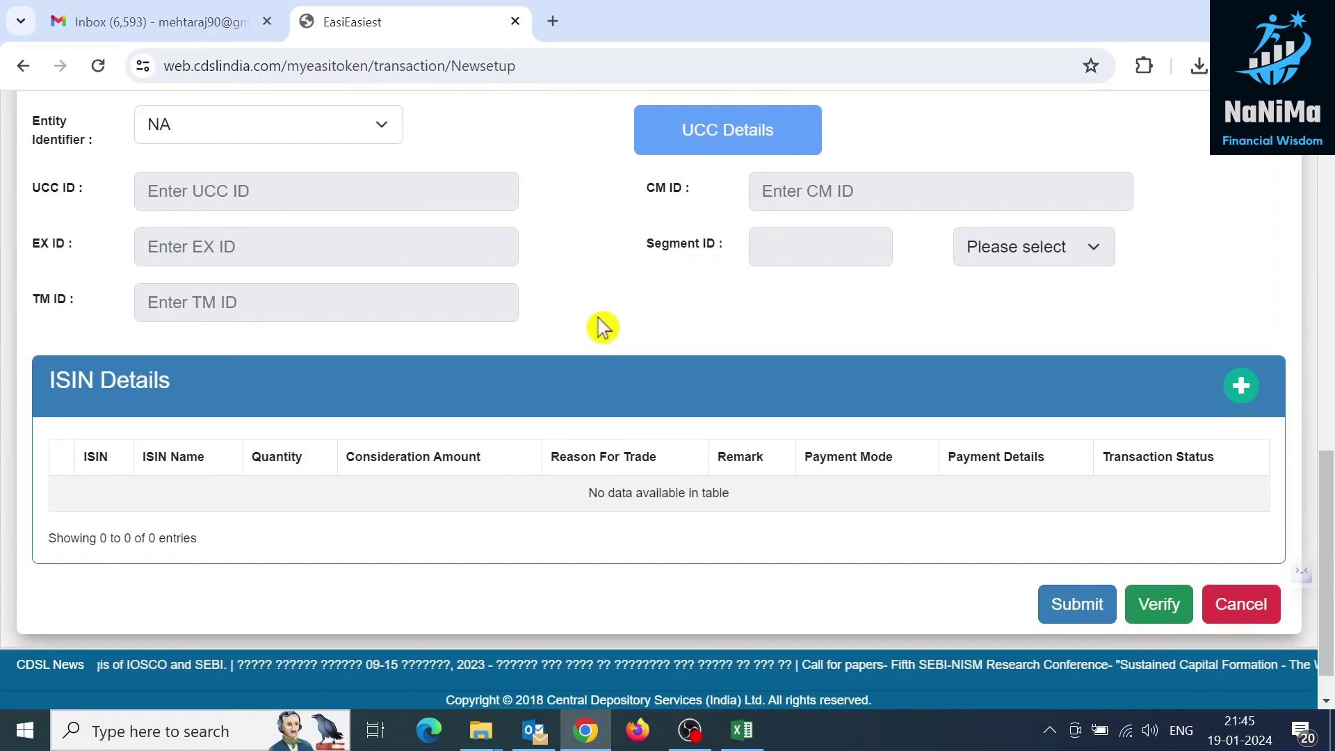
{"action": "scroll", "coordinate": [606, 329], "scroll_direction": "down", "scroll_amount": 1}
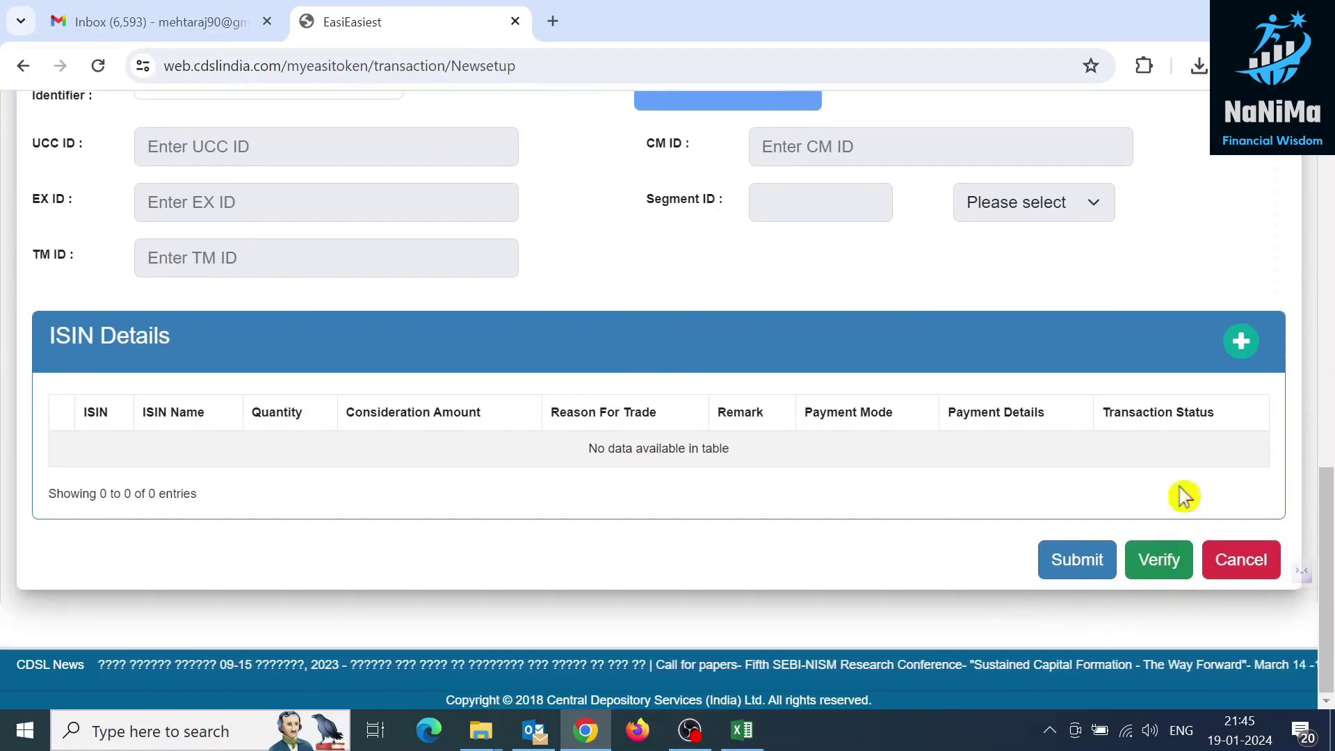
{"action": "left_click", "coordinate": [1240, 344]}
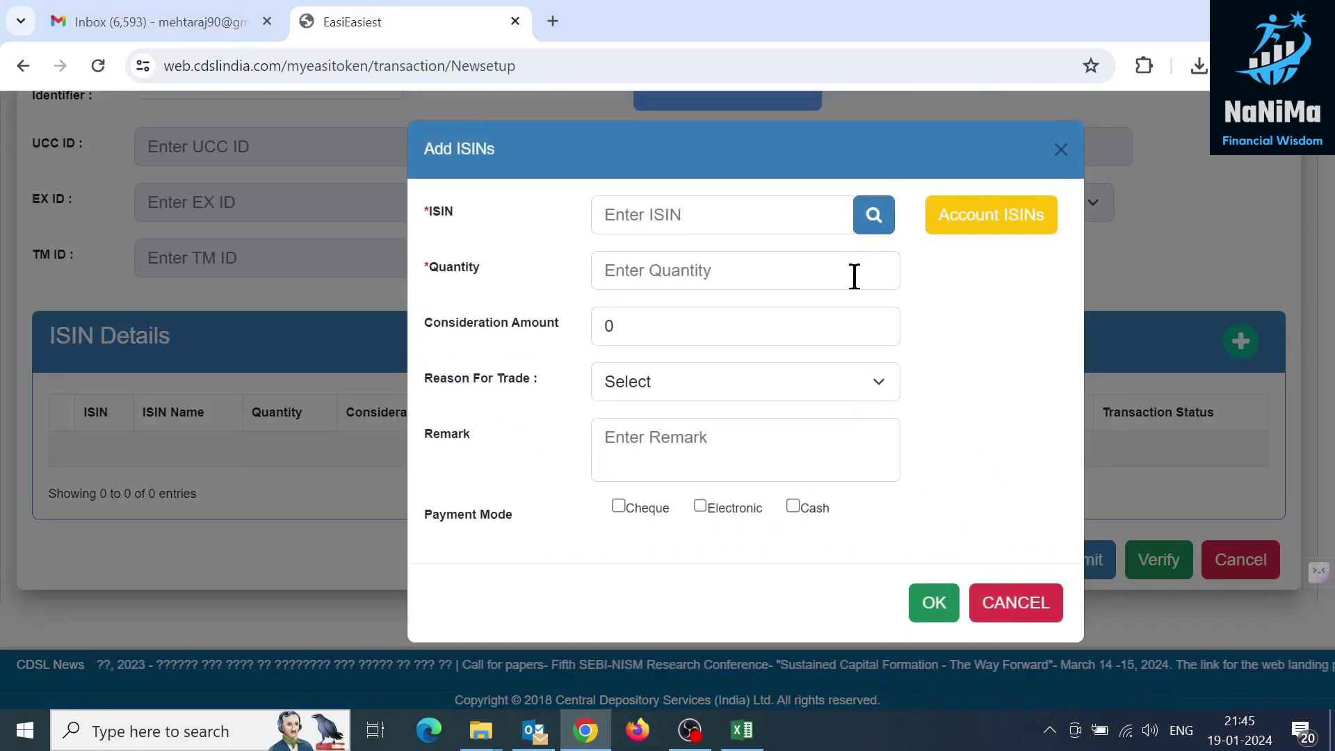
{"action": "left_click", "coordinate": [954, 215]}
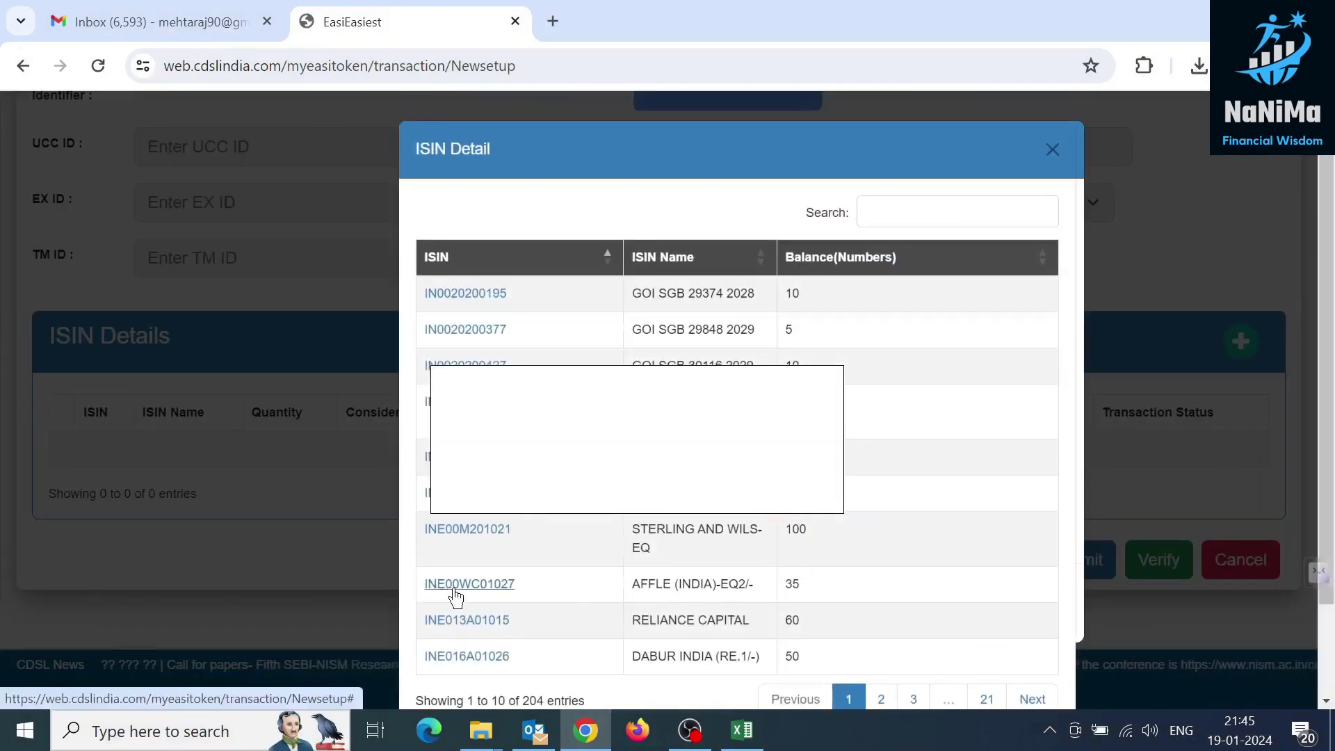
{"action": "left_click", "coordinate": [456, 585]}
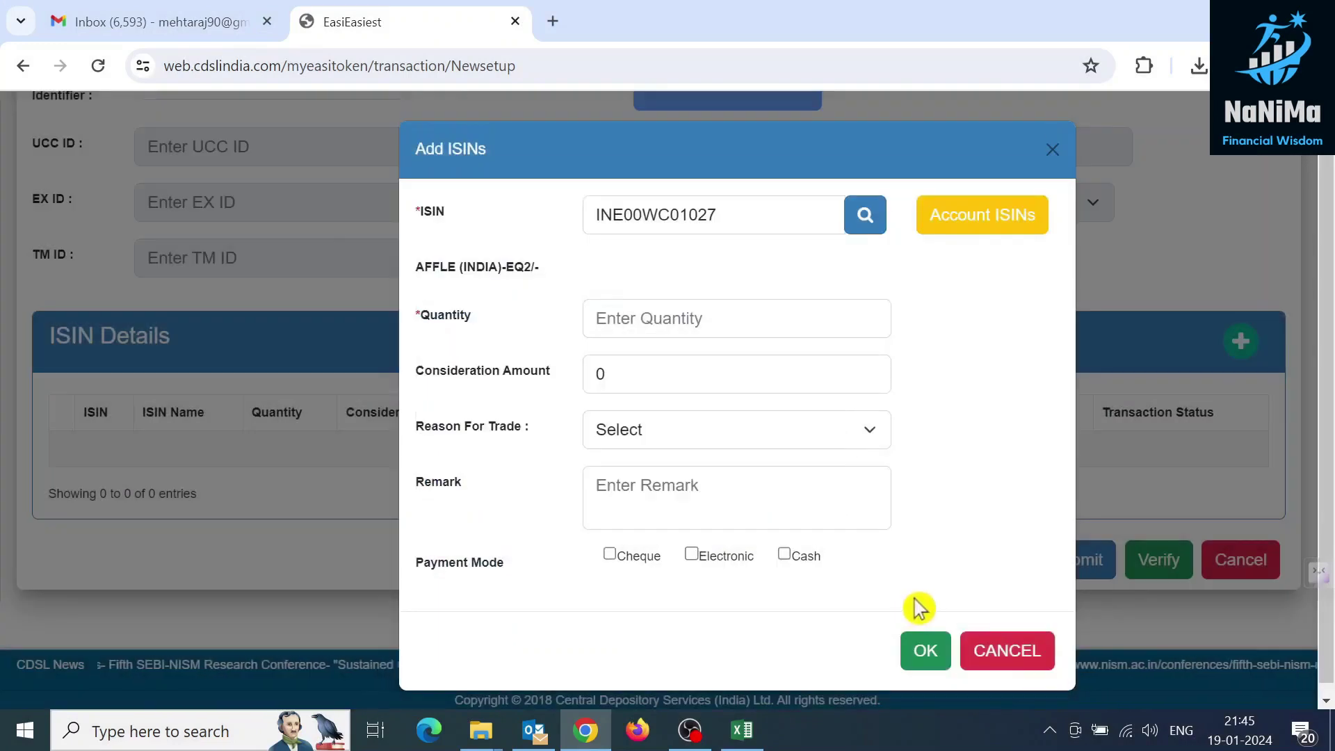
Enter quantity 5, consideration 0 and Gift as the reason for trade
{"action": "left_click", "coordinate": [639, 317]}
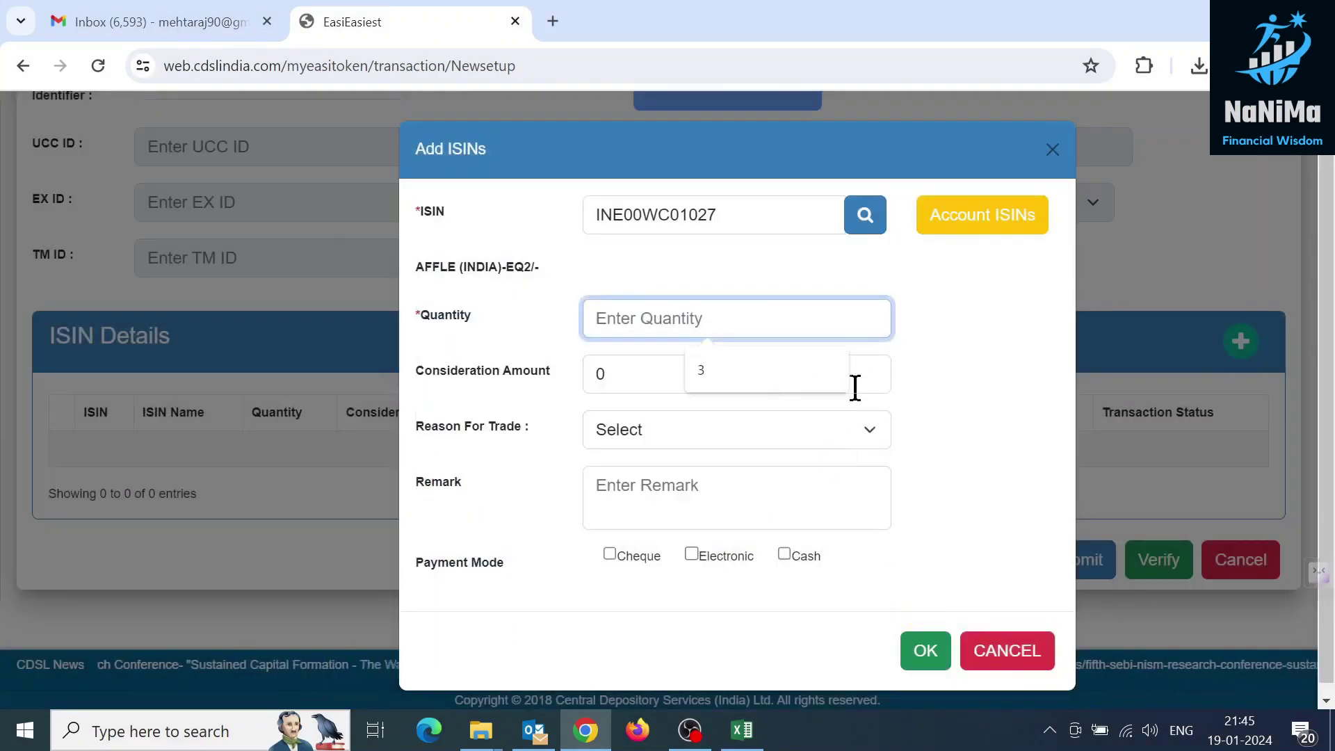
{"action": "type", "text": "5"}
{"action": "left_click", "coordinate": [651, 389]}
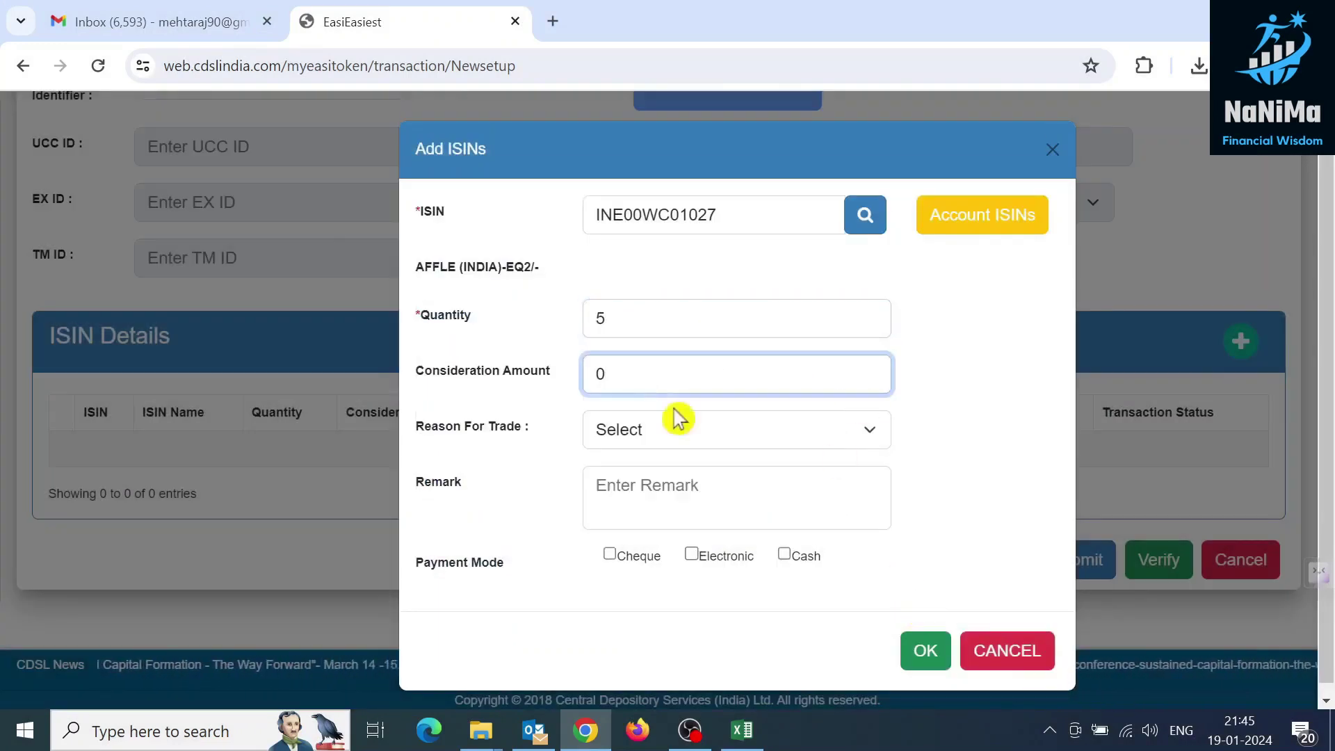
{"action": "left_click", "coordinate": [753, 450]}
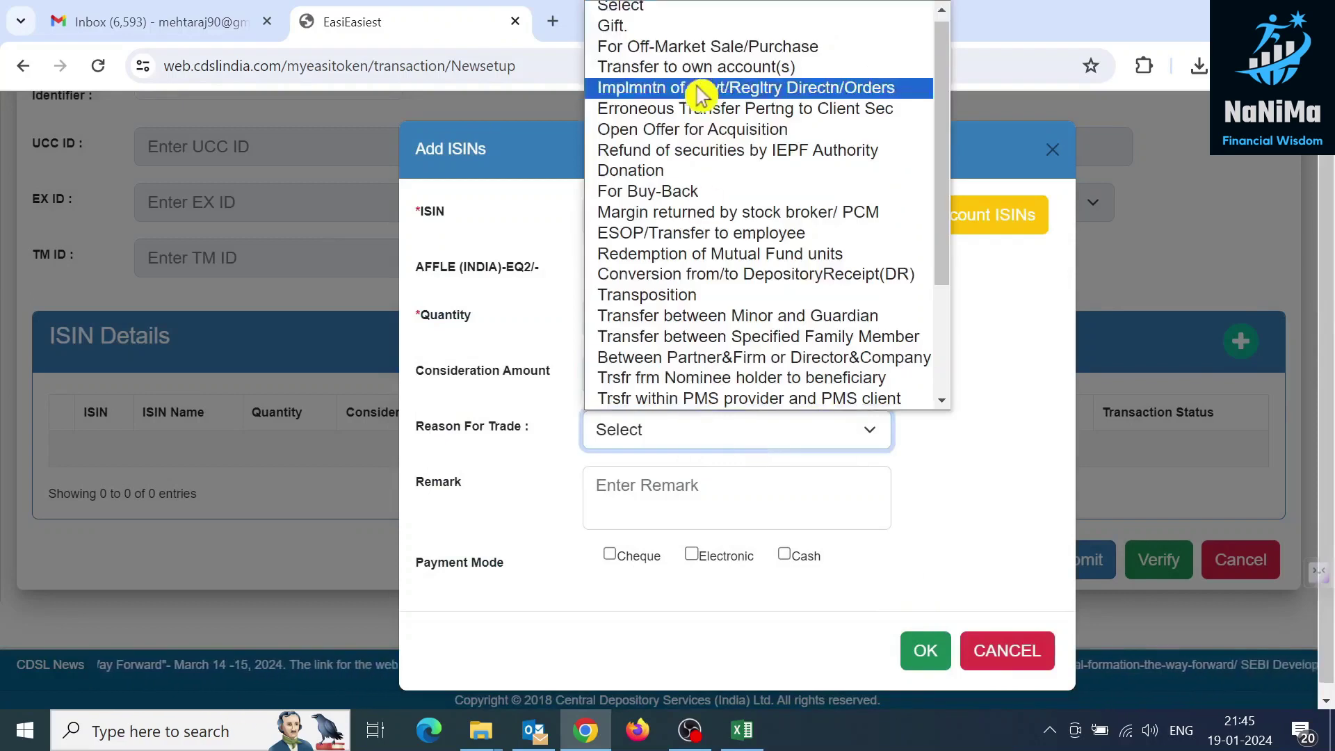
{"action": "left_click", "coordinate": [686, 34]}
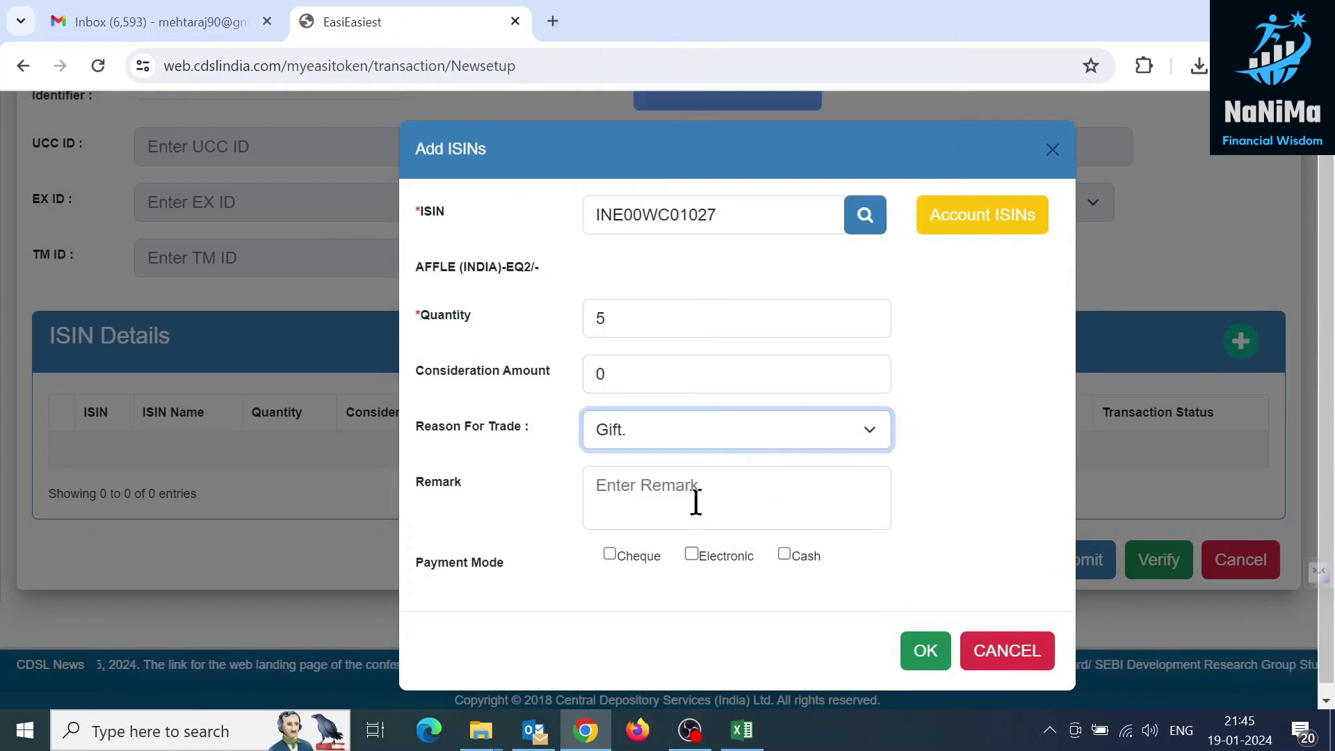
{"action": "left_click", "coordinate": [741, 510]}
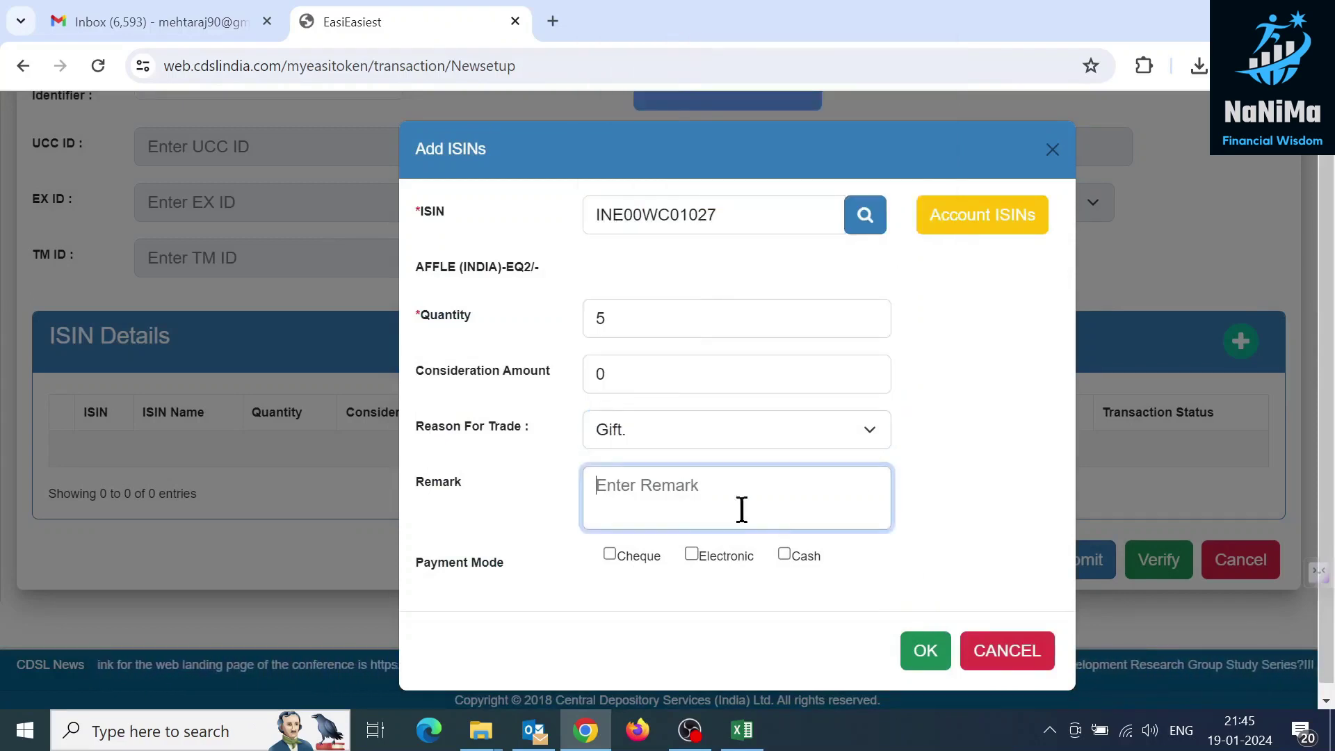
{"action": "left_click", "coordinate": [925, 651]}
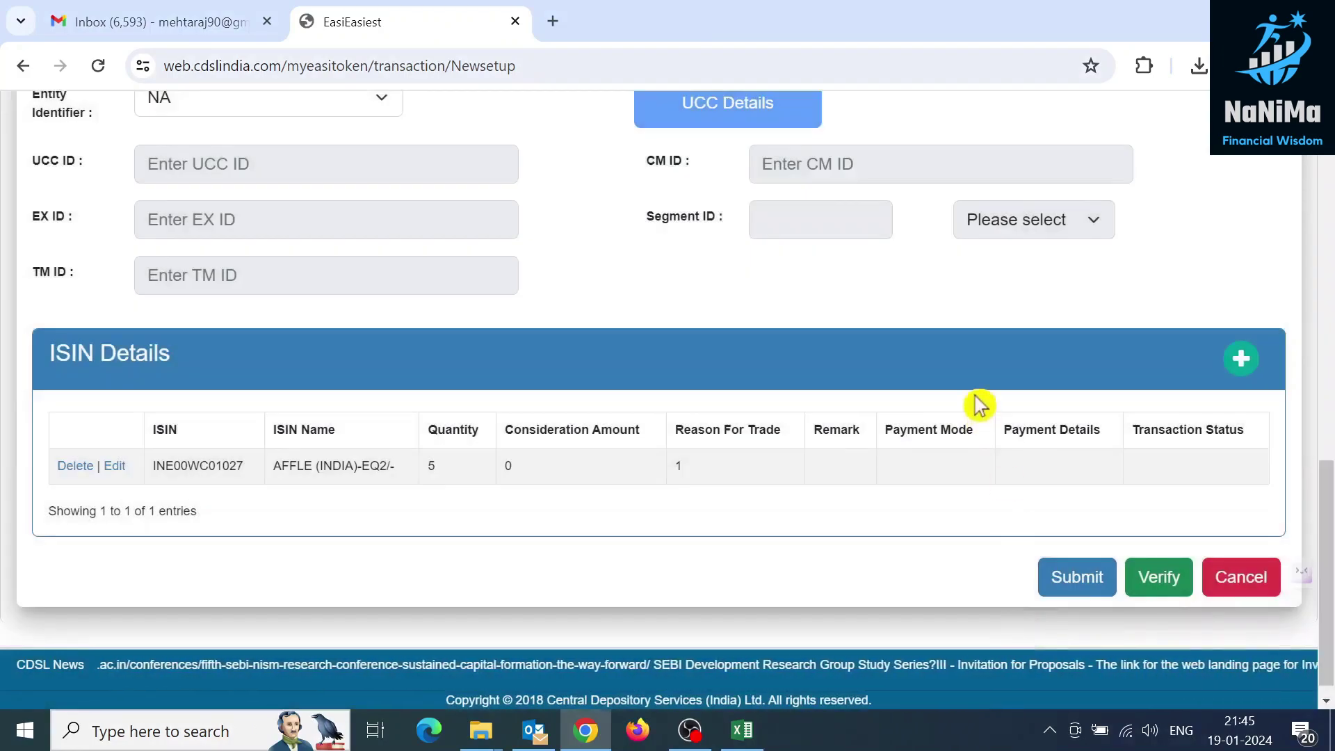
{"action": "left_click", "coordinate": [1061, 580]}
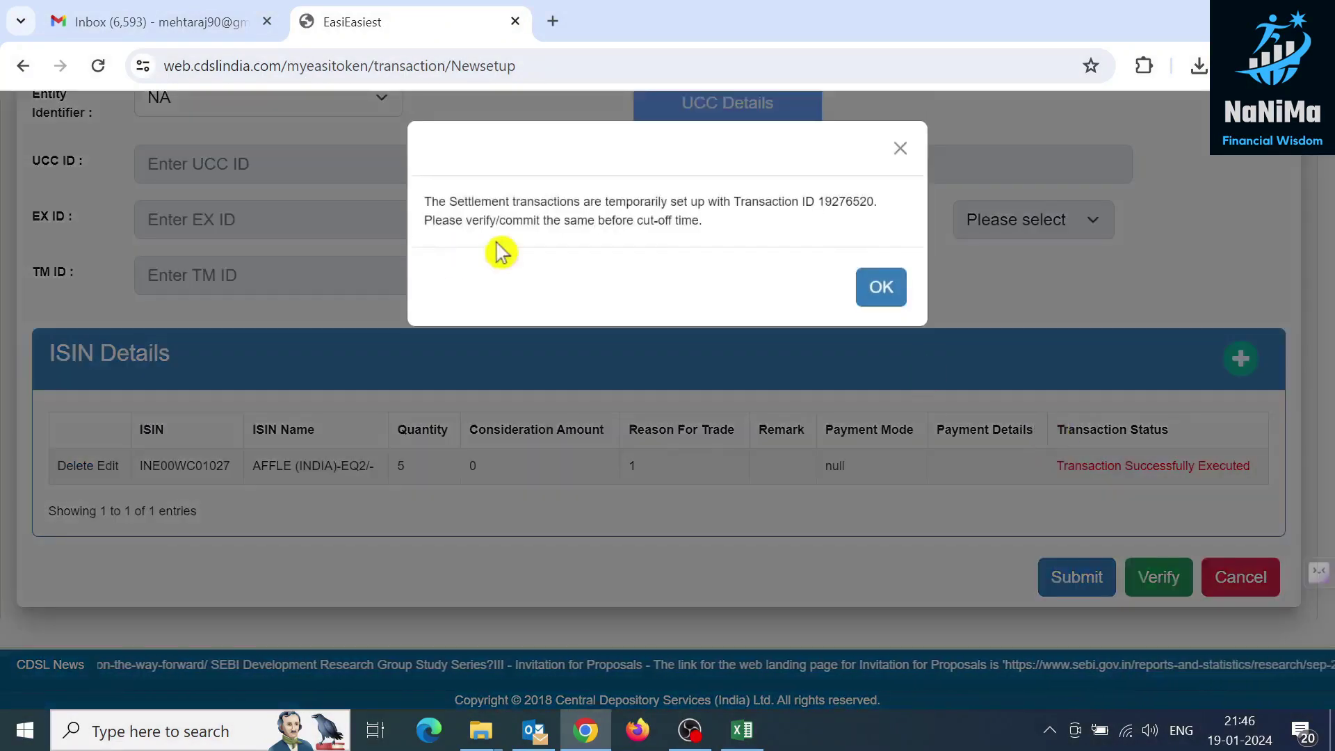
{"action": "left_click", "coordinate": [883, 298]}
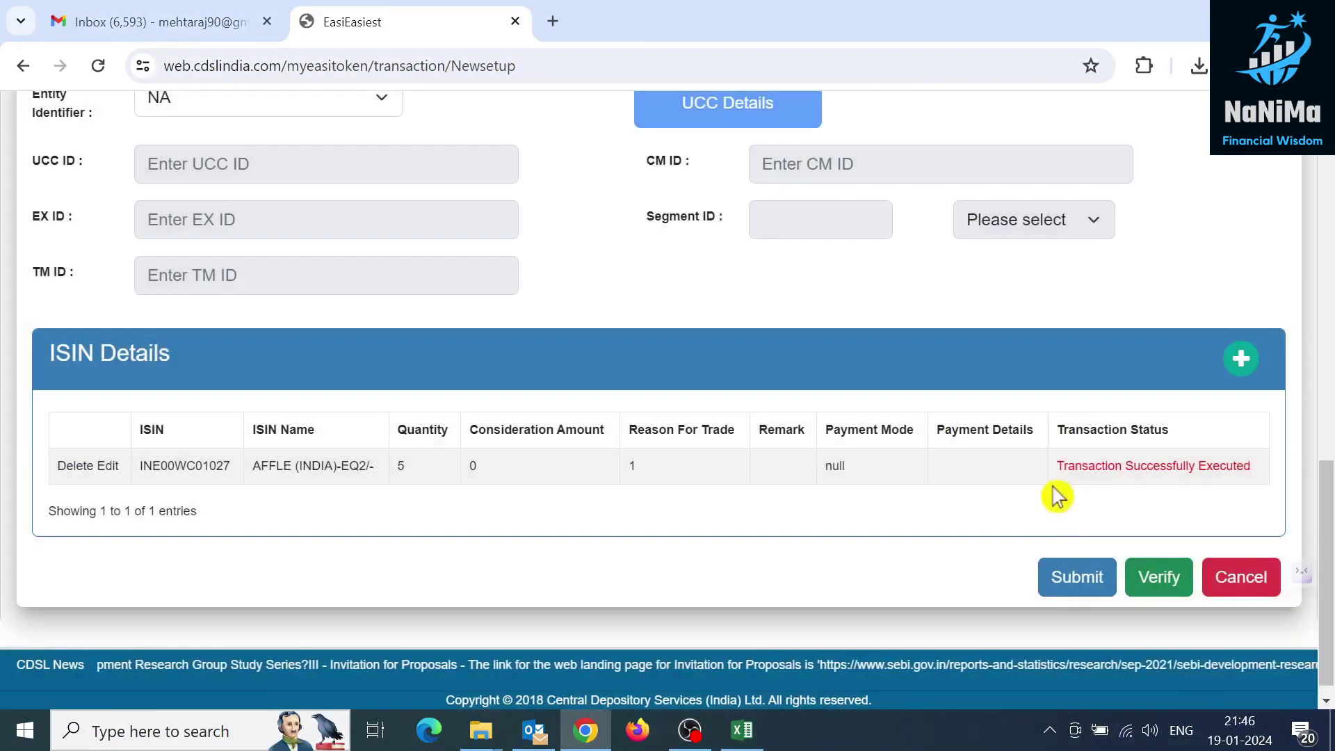
{"action": "left_click", "coordinate": [1152, 585]}
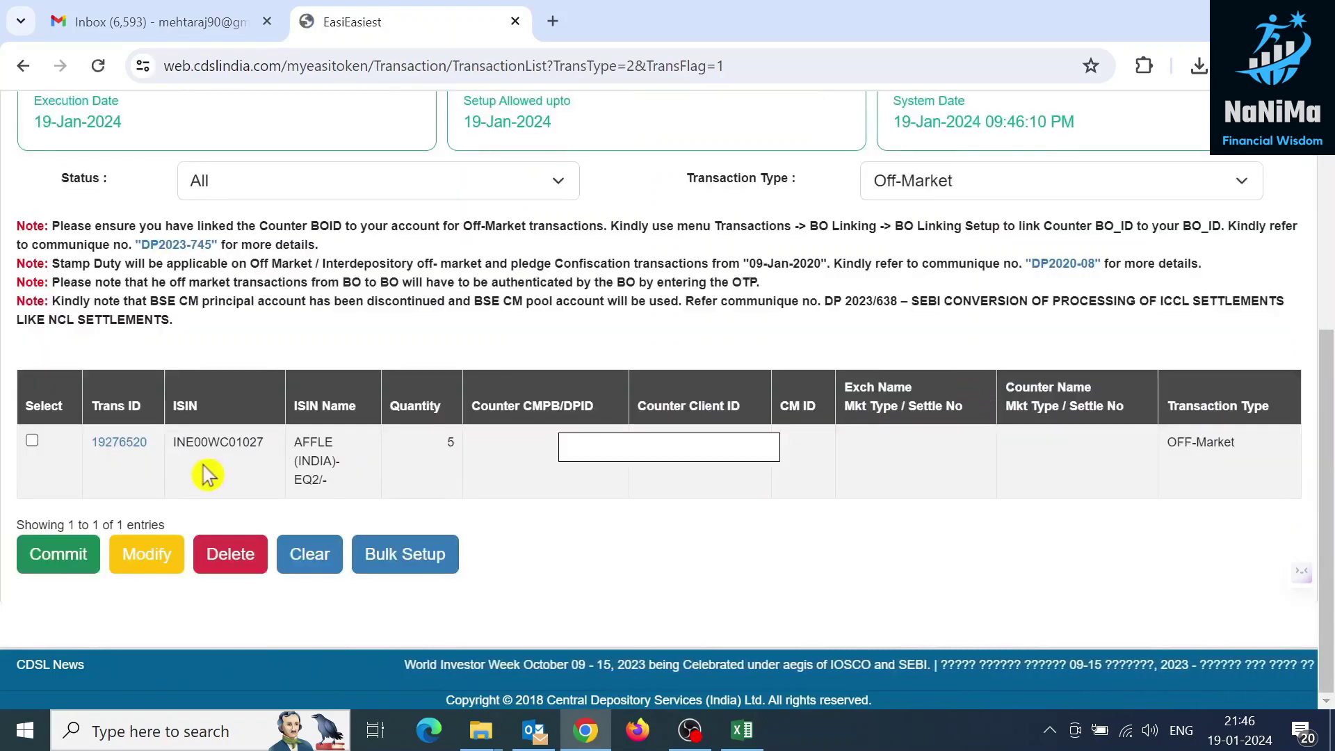
{"action": "left_click", "coordinate": [31, 442]}
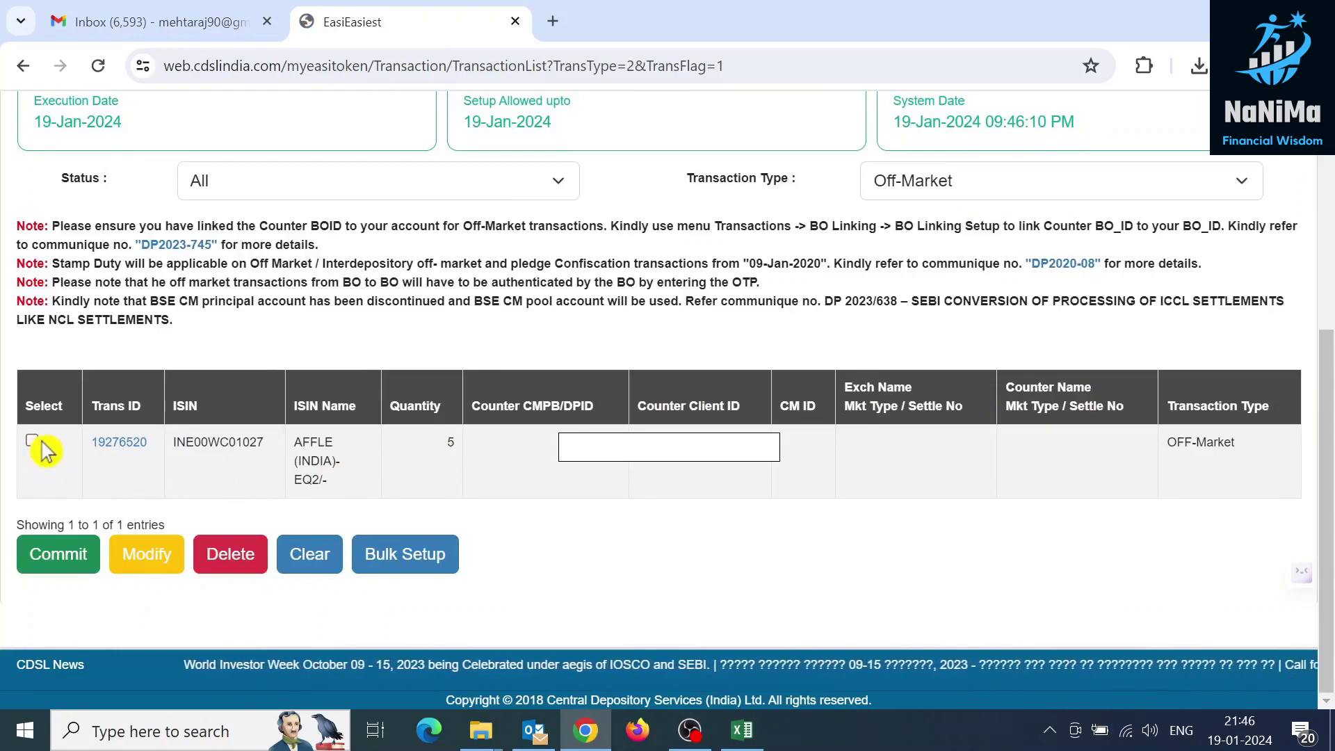
{"action": "left_click", "coordinate": [54, 560]}
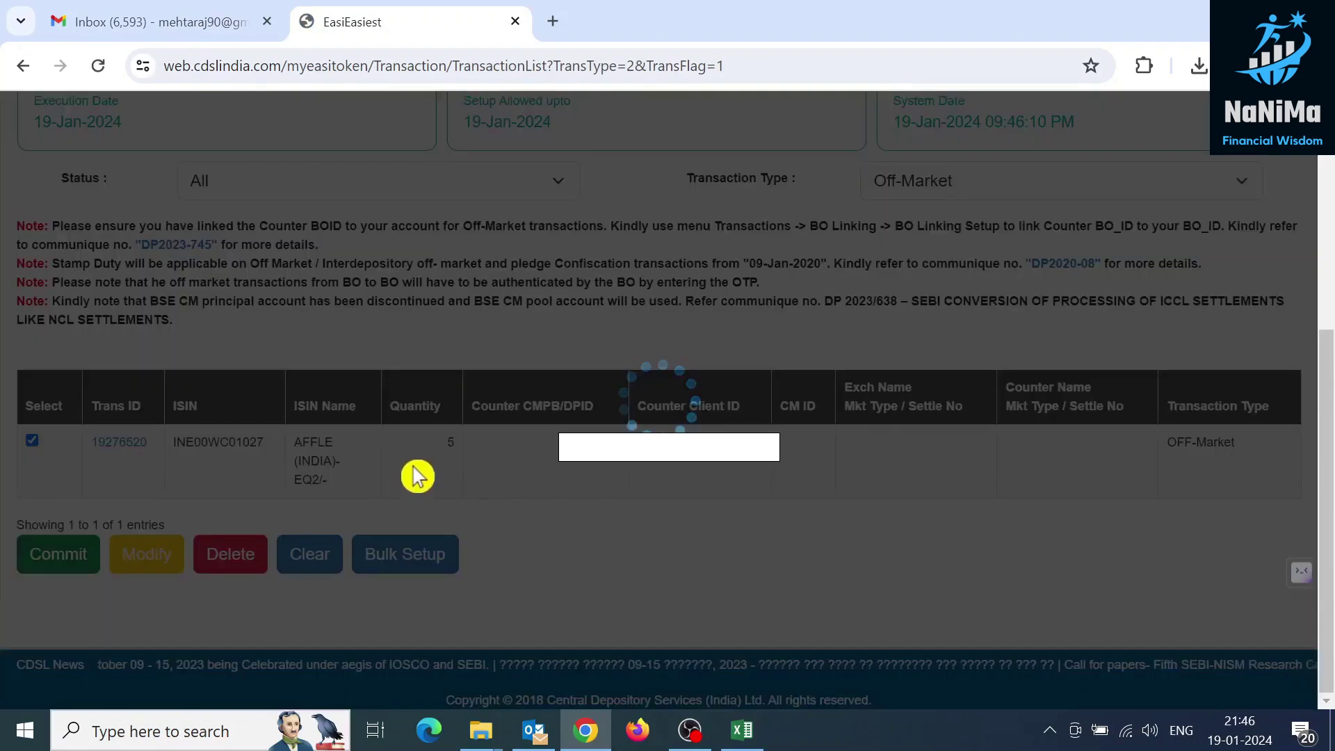
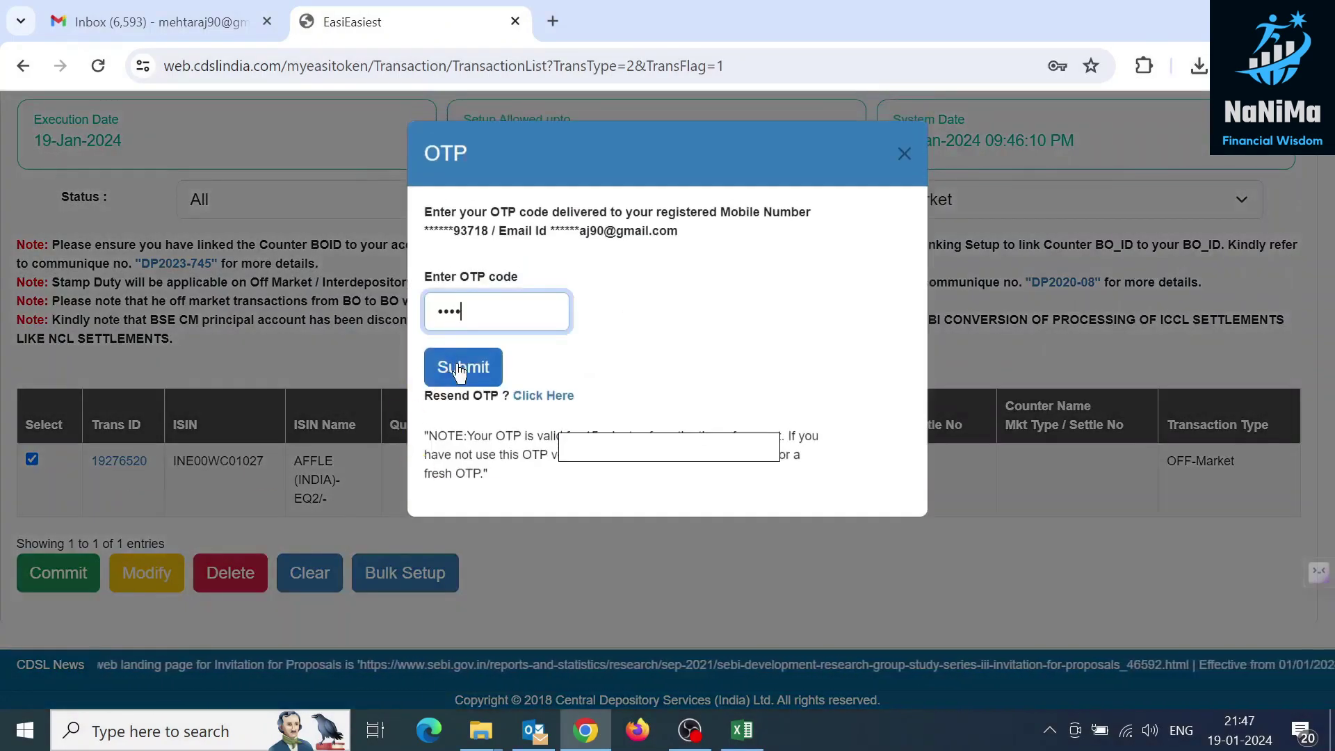
Authenticate the commit with the OTP and the PIN
{"action": "left_click", "coordinate": [452, 367]}
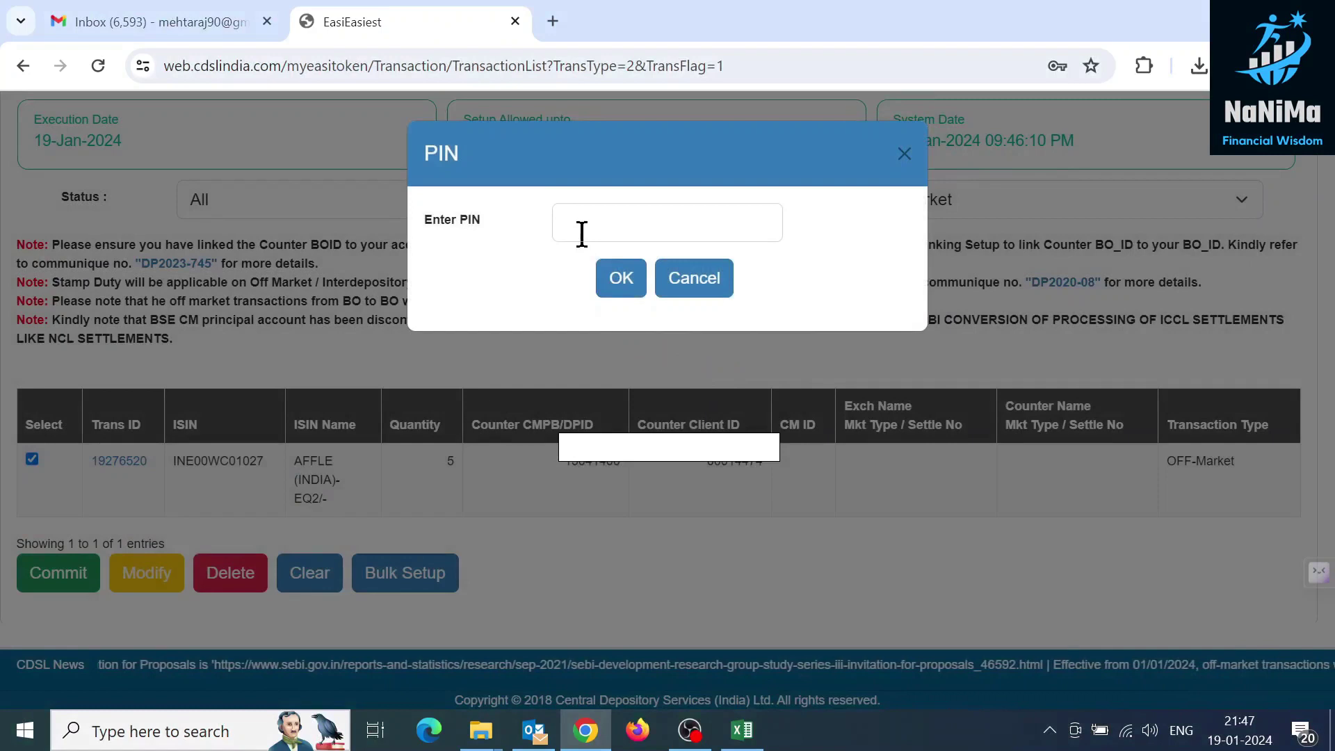
{"action": "left_click", "coordinate": [582, 223]}
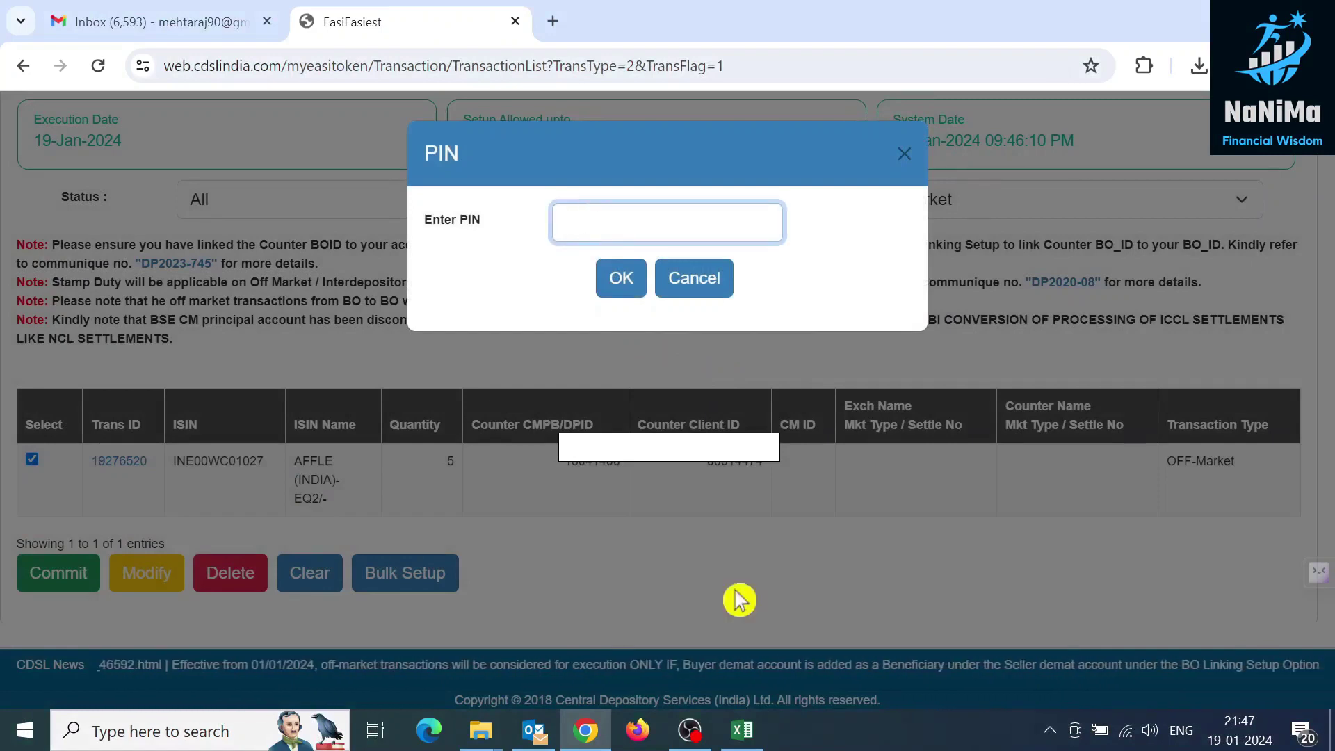
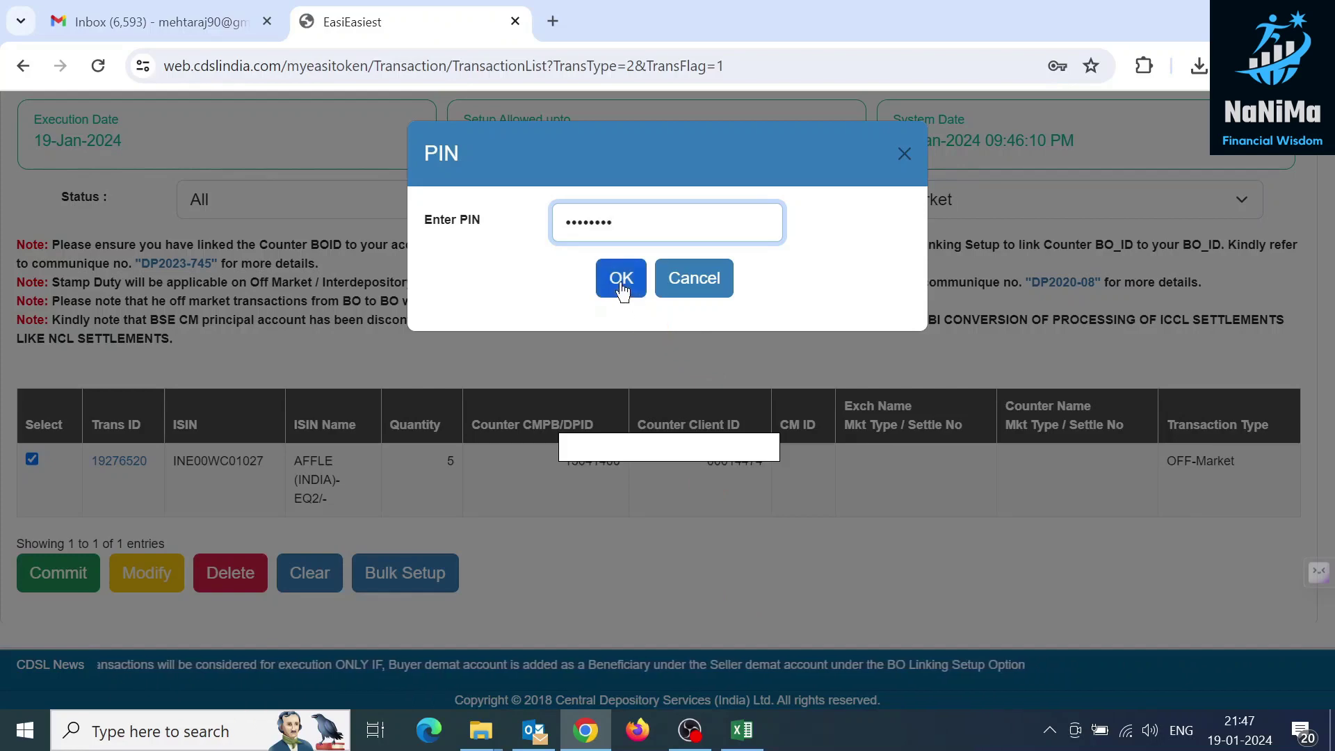
{"action": "left_click", "coordinate": [620, 278]}
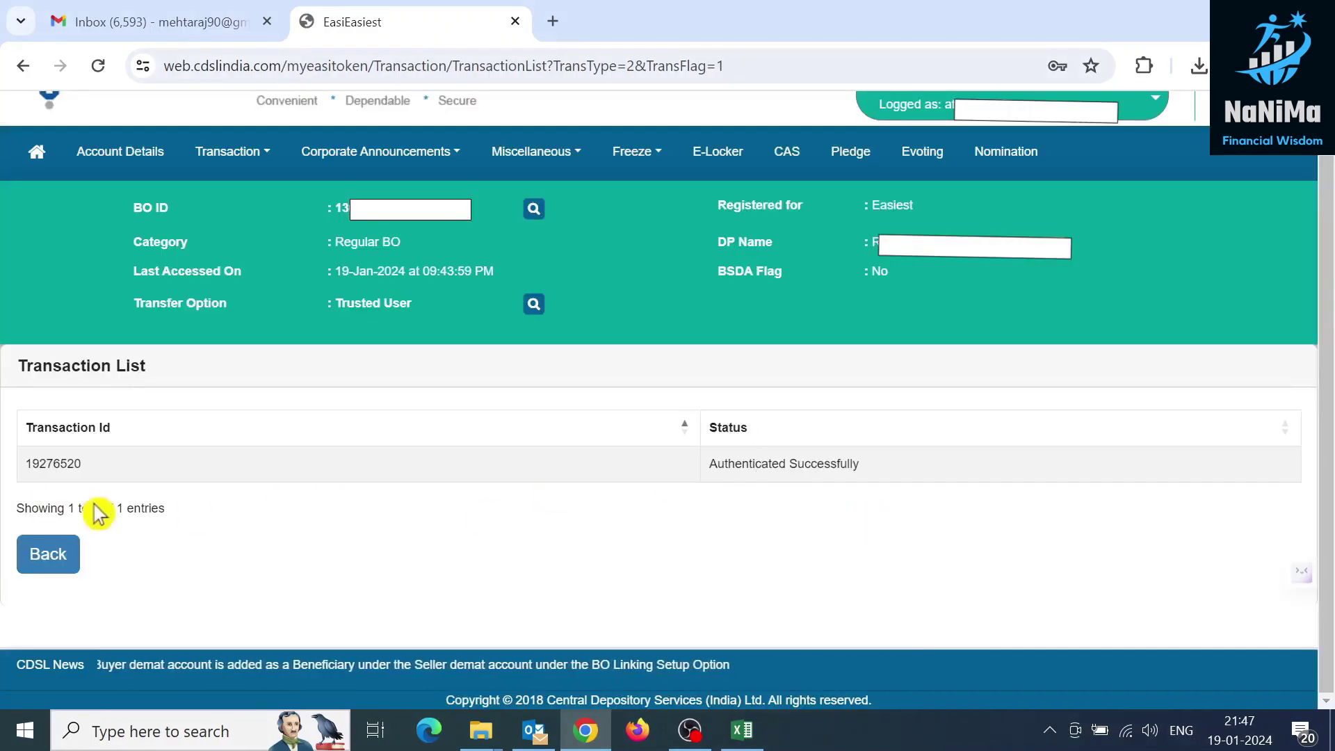
Go to Transaction > Inquiry > Transactions and choose the Easiest option
{"action": "left_click", "coordinate": [225, 156]}
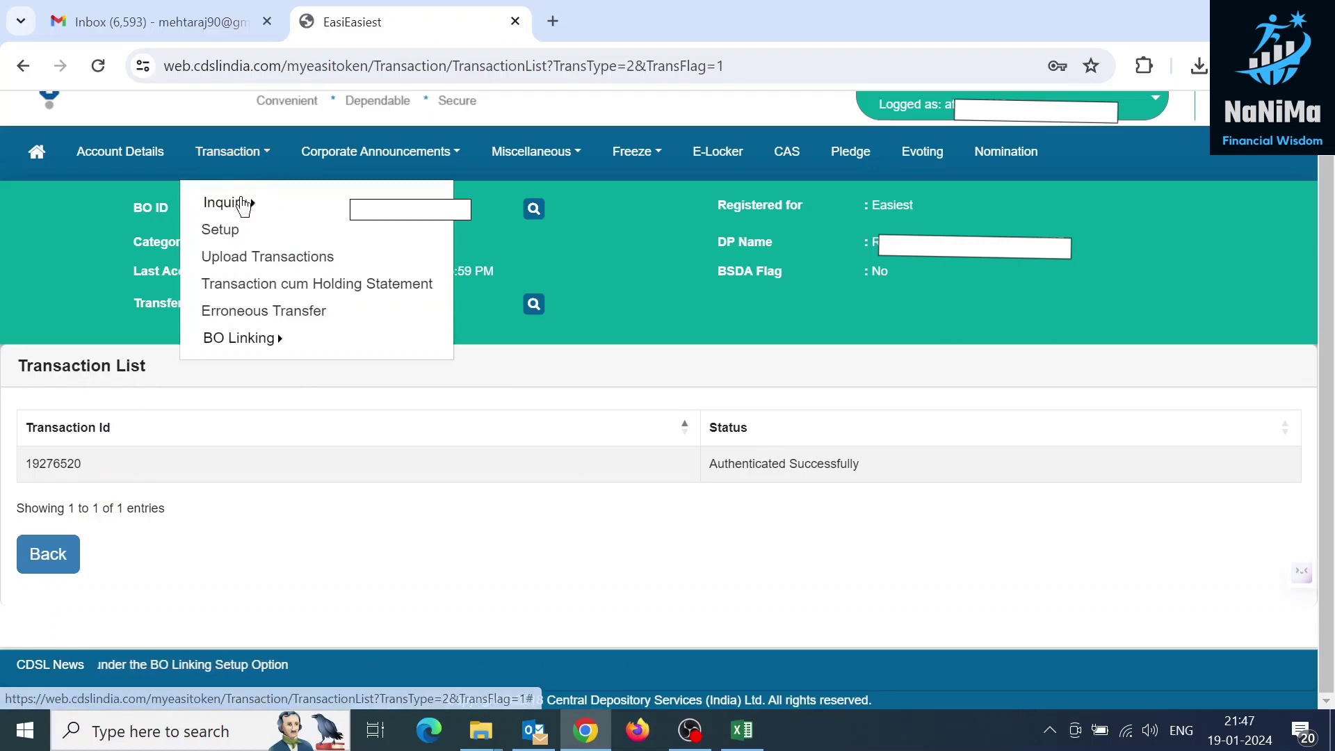
{"action": "left_click", "coordinate": [269, 214]}
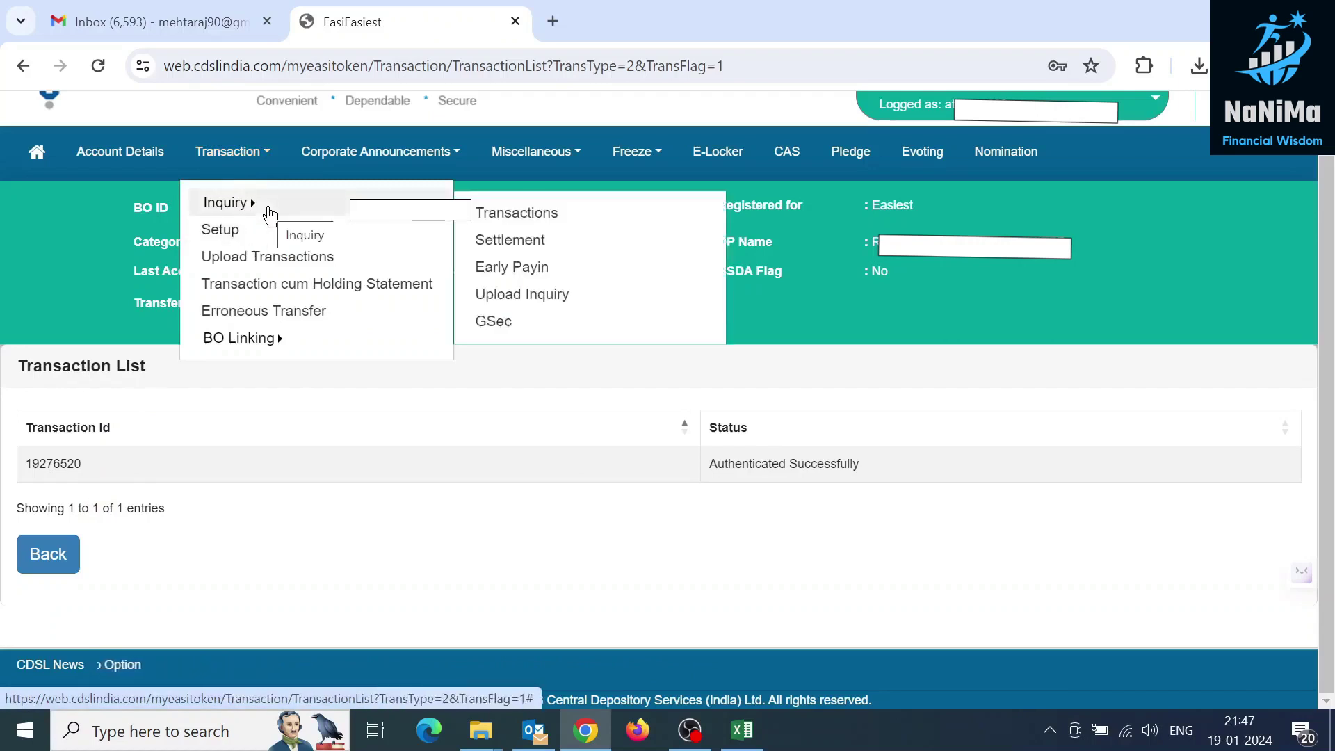
{"action": "left_click", "coordinate": [530, 220]}
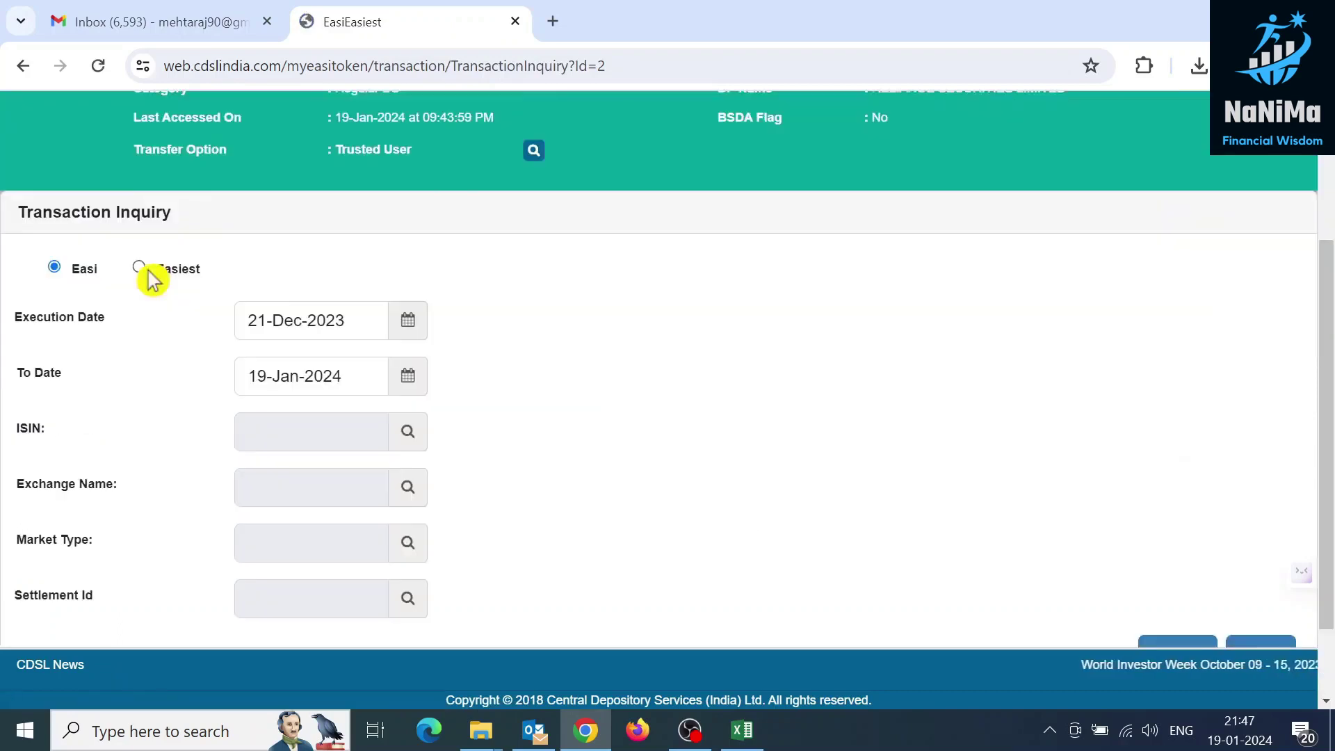
{"action": "left_click", "coordinate": [139, 268]}
{"action": "scroll", "coordinate": [617, 358], "scroll_direction": "down", "scroll_amount": 2}
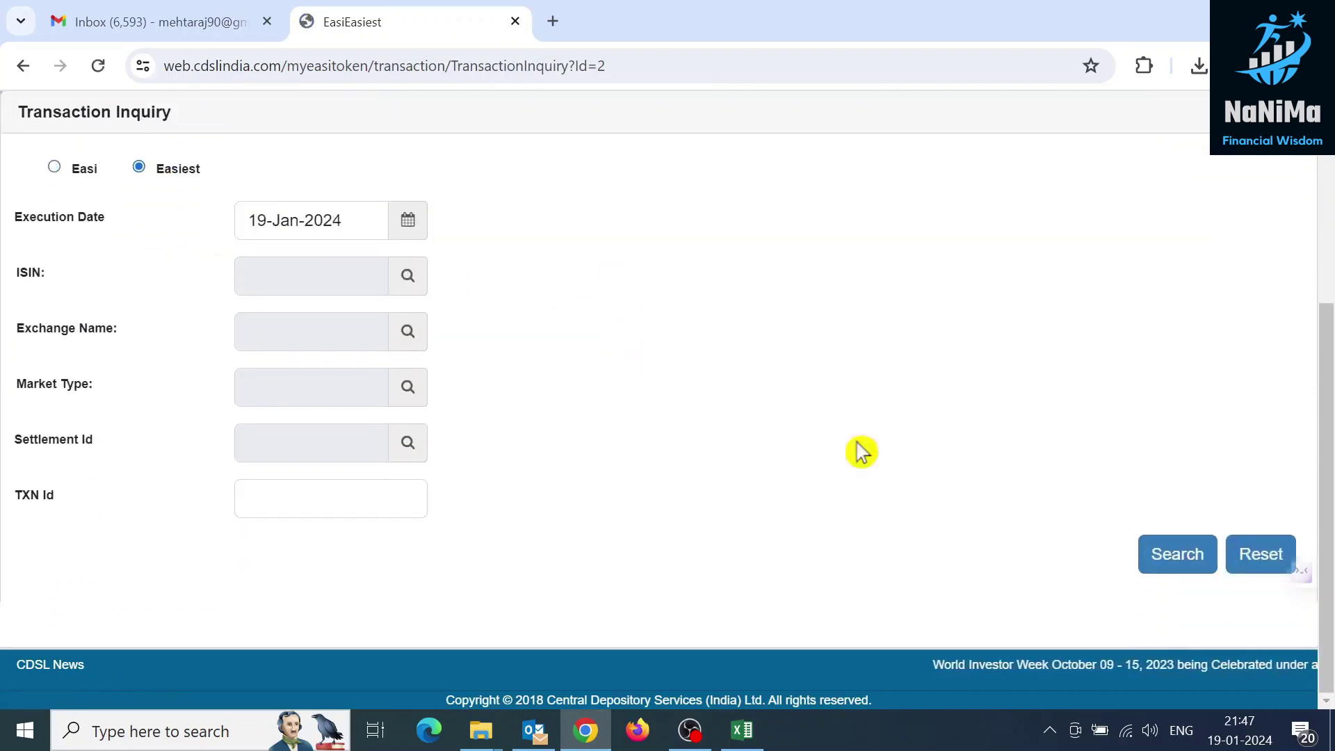
{"action": "left_click", "coordinate": [1182, 560]}
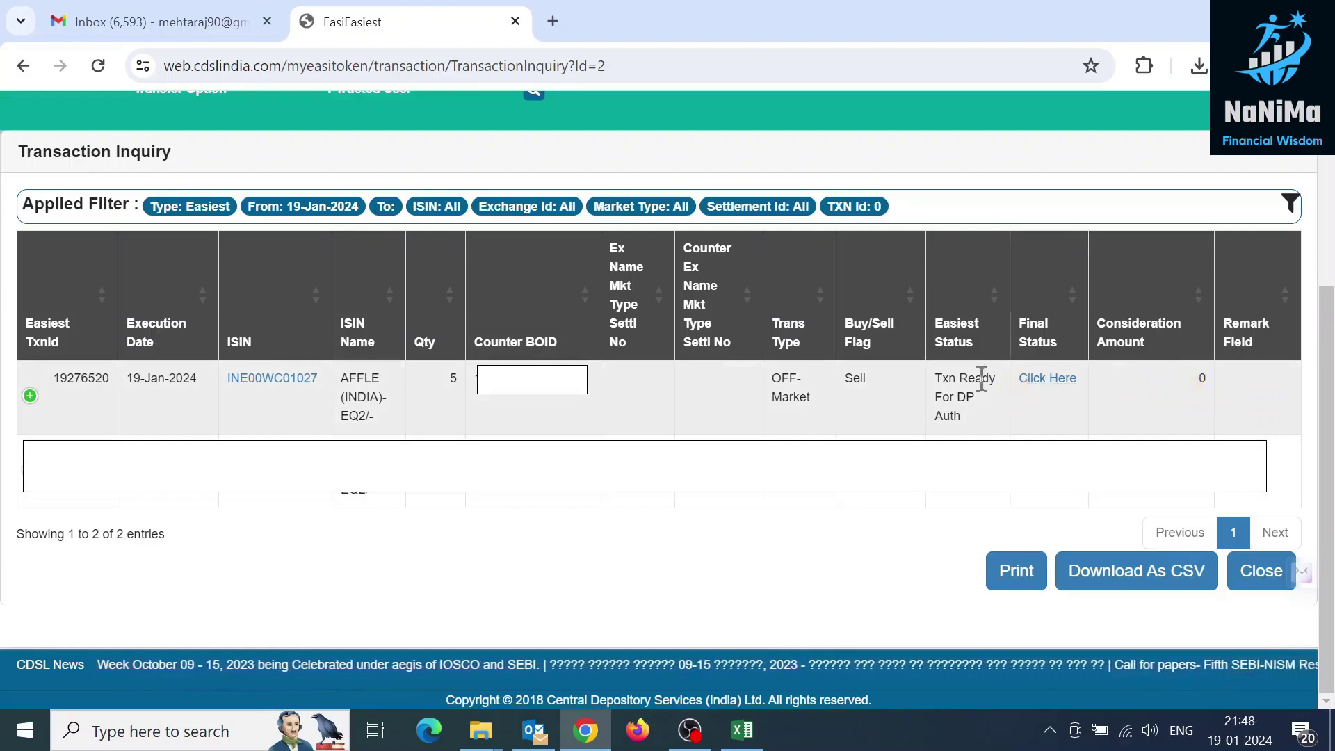
{"action": "left_click_drag", "start_coordinate": [965, 419], "coordinate": [934, 381]}
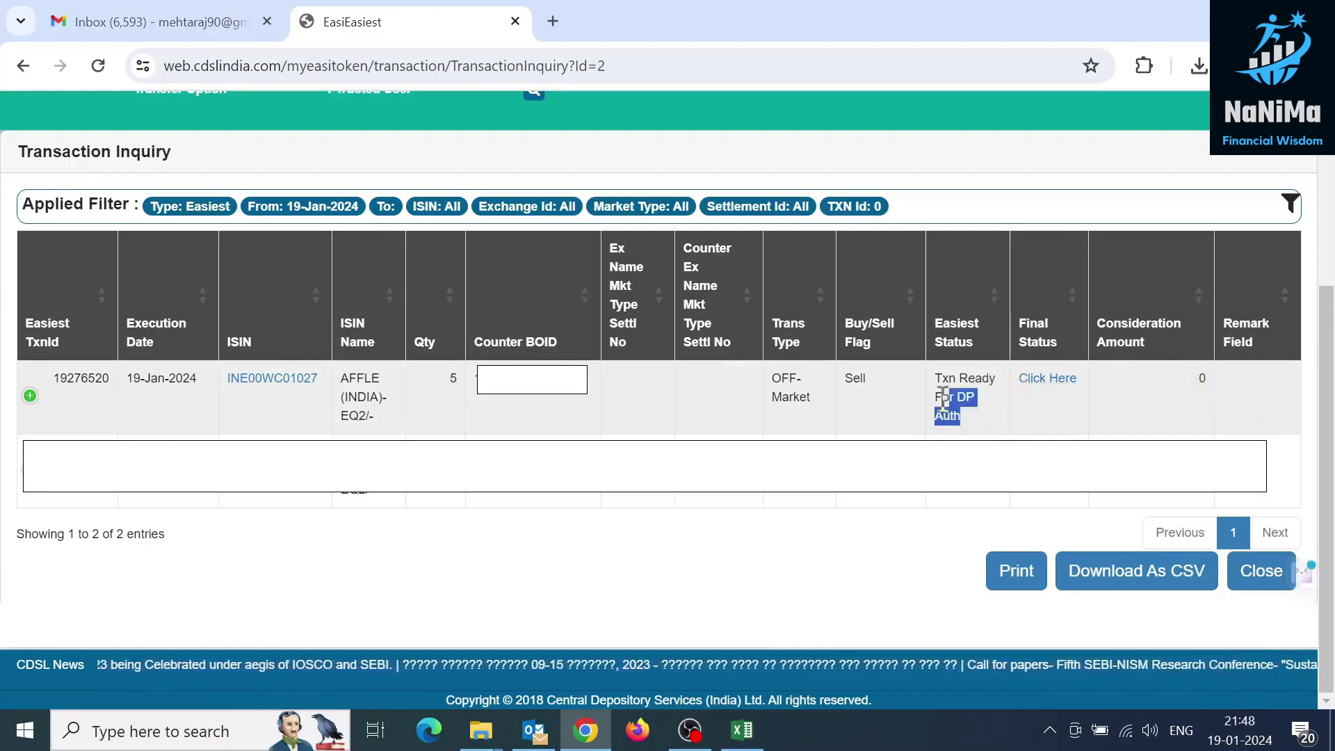